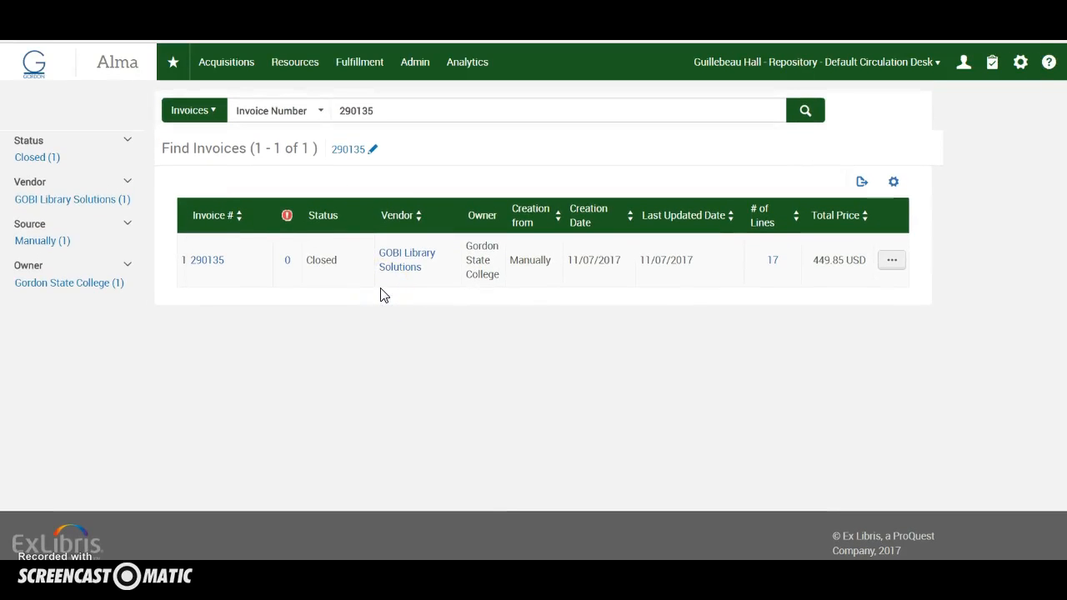
Open the lines of the GOBI Library Solutions invoice and examine their prices, funds and PO line statuses
{"action": "left_click", "coordinate": [772, 259]}
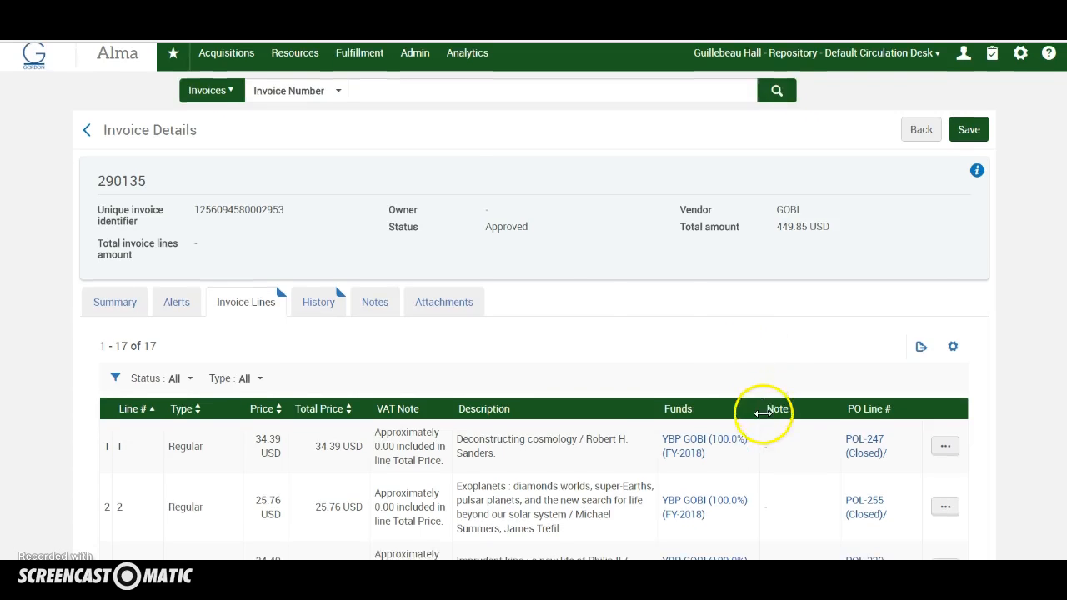
{"action": "scroll", "coordinate": [884, 260], "scroll_direction": "down", "scroll_amount": 3}
{"action": "scroll", "coordinate": [845, 458], "scroll_direction": "down", "scroll_amount": 3}
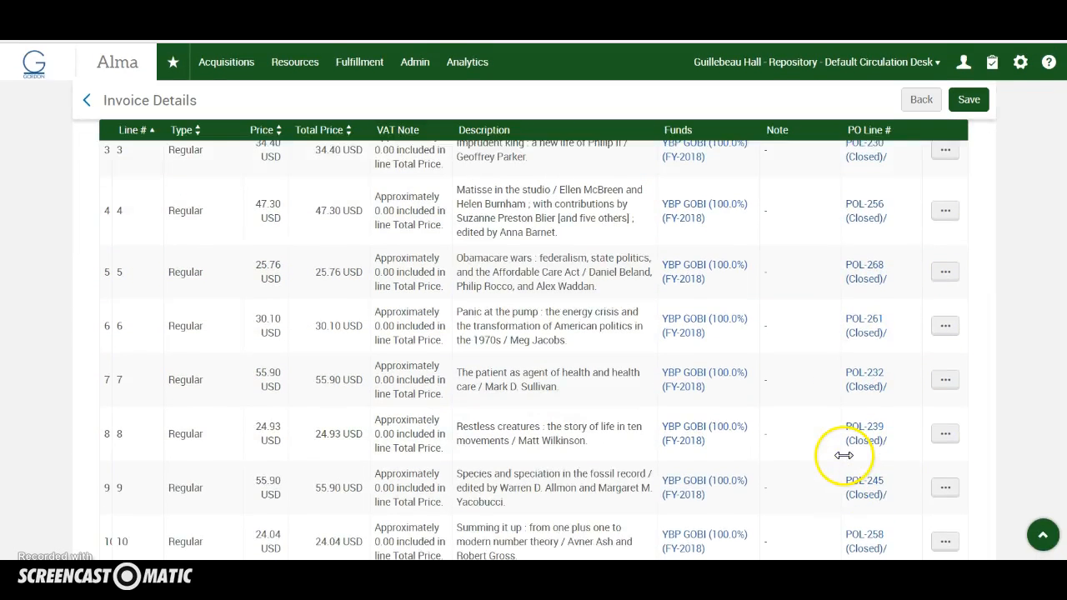
{"action": "scroll", "coordinate": [834, 455], "scroll_direction": "up", "scroll_amount": 5}
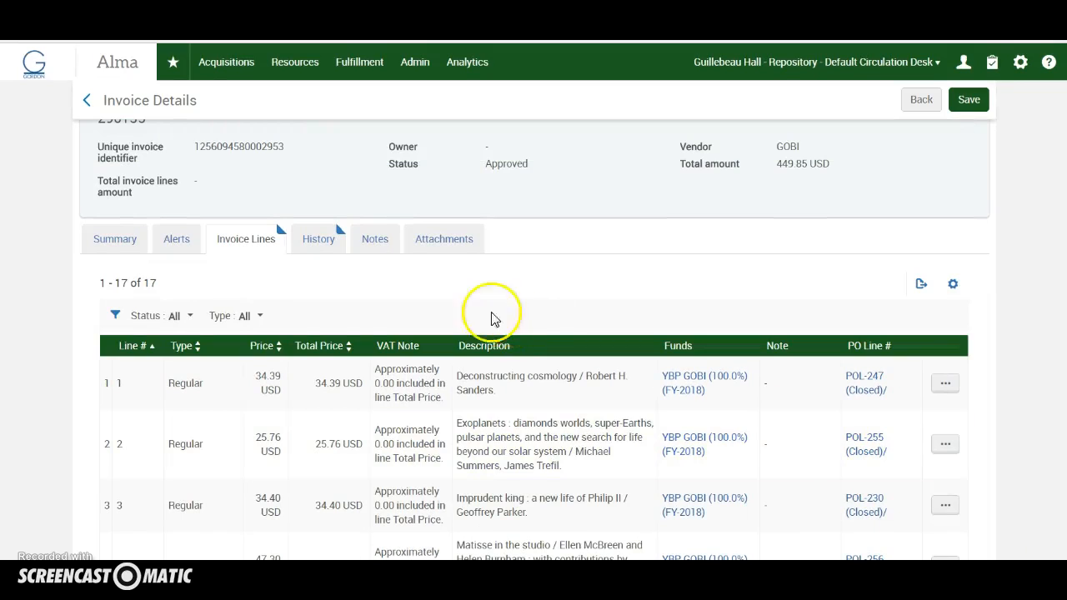
Go to the acquisitions vendor list and open the GOBI Library Solutions vendor record
{"action": "left_click", "coordinate": [359, 65]}
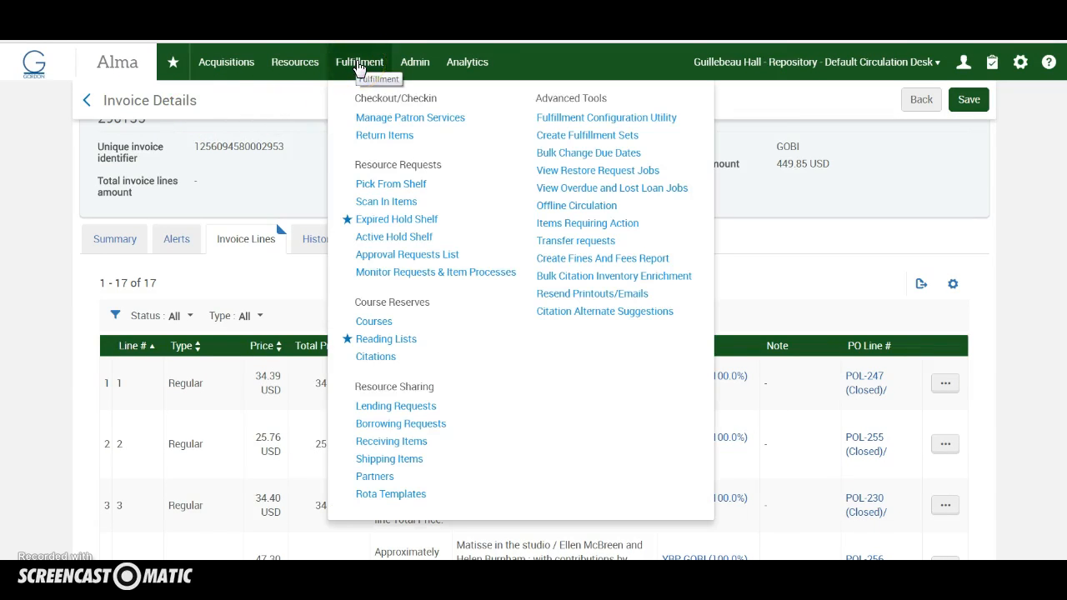
{"action": "left_click", "coordinate": [226, 64]}
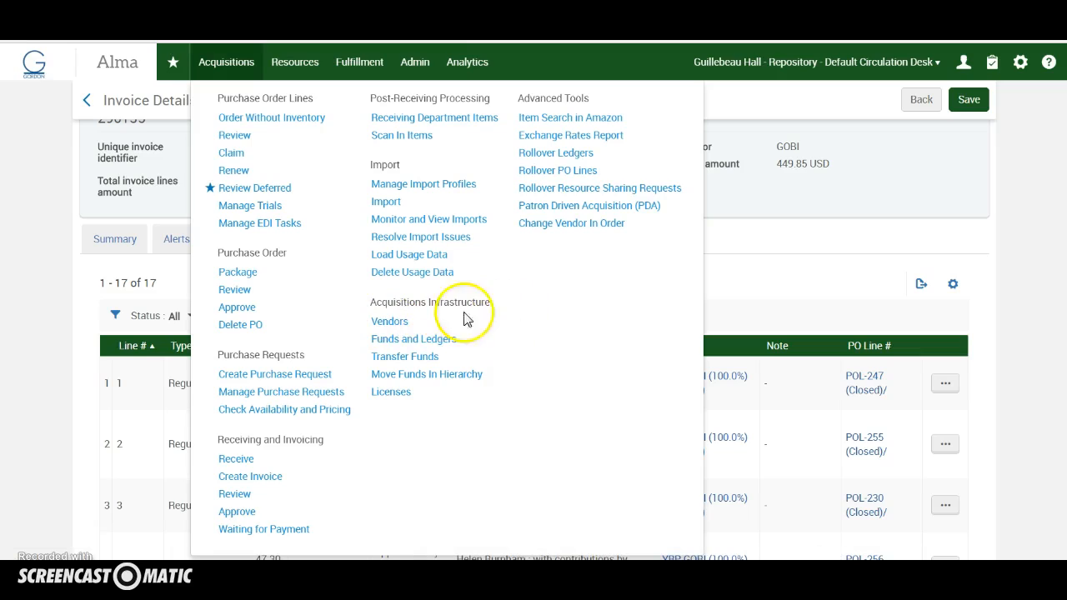
{"action": "left_click", "coordinate": [391, 324]}
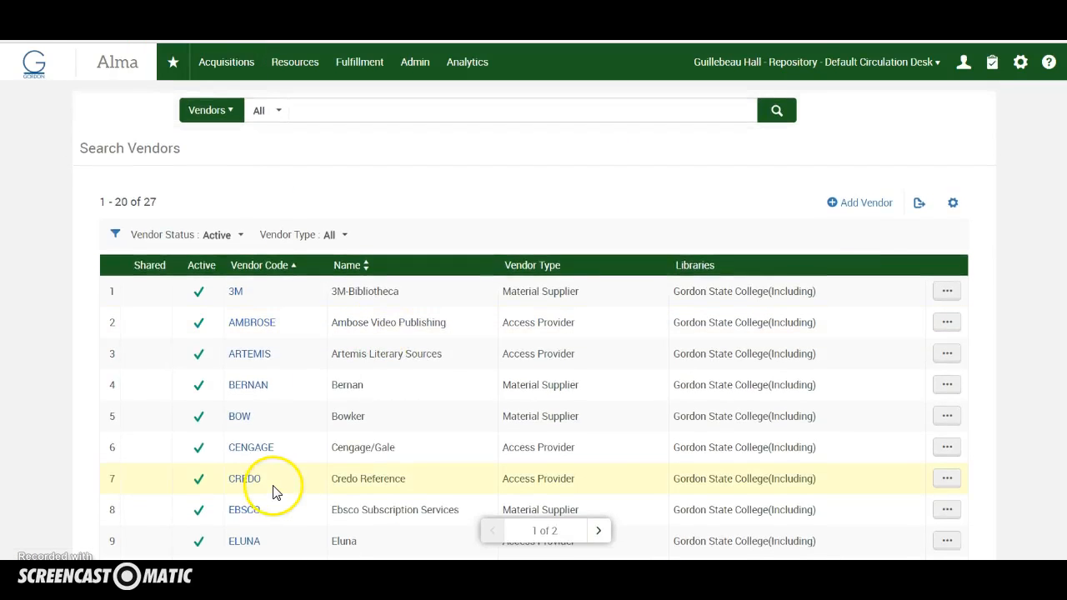
{"action": "scroll", "coordinate": [274, 490], "scroll_direction": "down", "scroll_amount": 5}
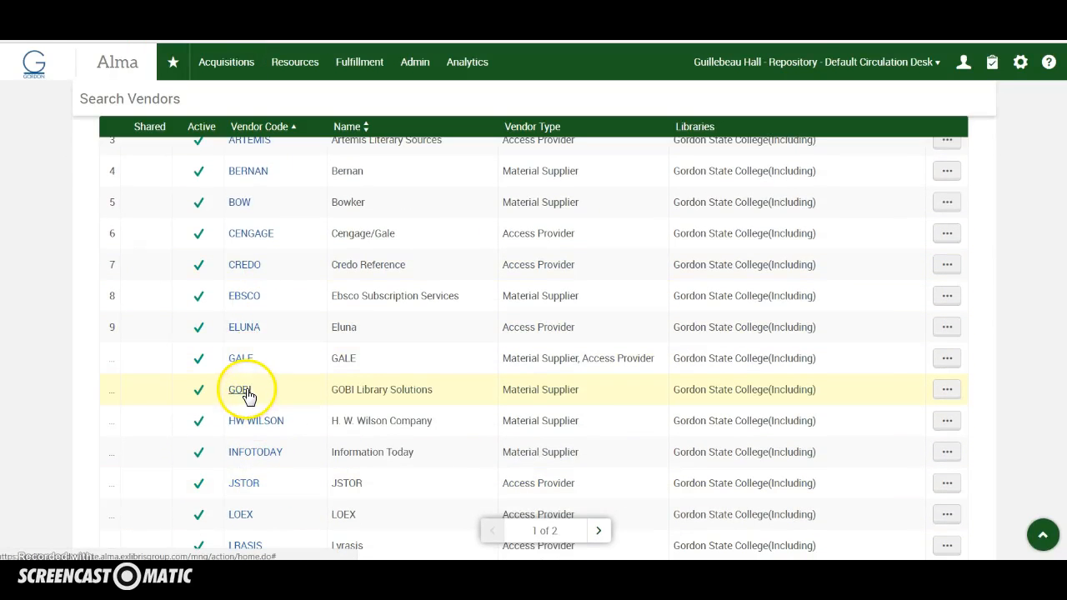
{"action": "left_click", "coordinate": [240, 392]}
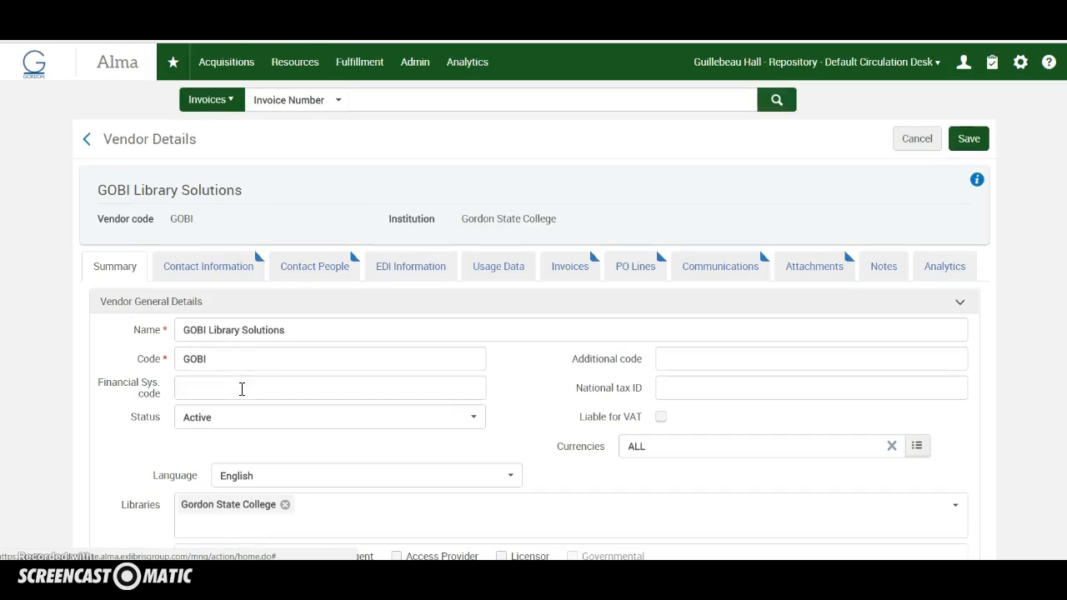
Show the GOBI vendor's attachments and examine the file names and notes of the stored invoices and purchase orders
{"action": "left_click", "coordinate": [812, 267]}
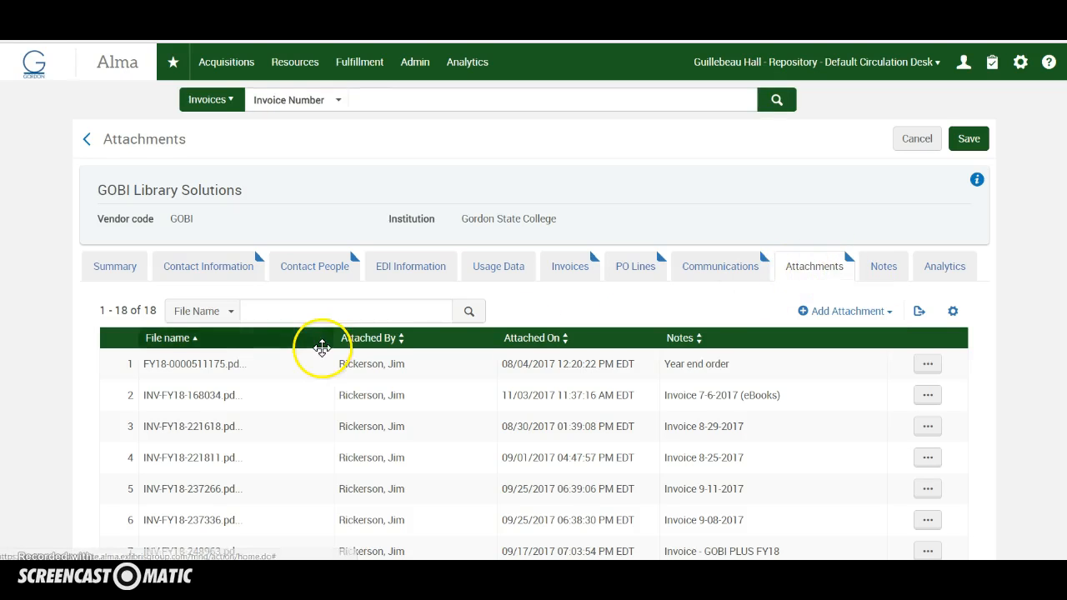
{"action": "scroll", "coordinate": [317, 350], "scroll_direction": "down", "scroll_amount": 2}
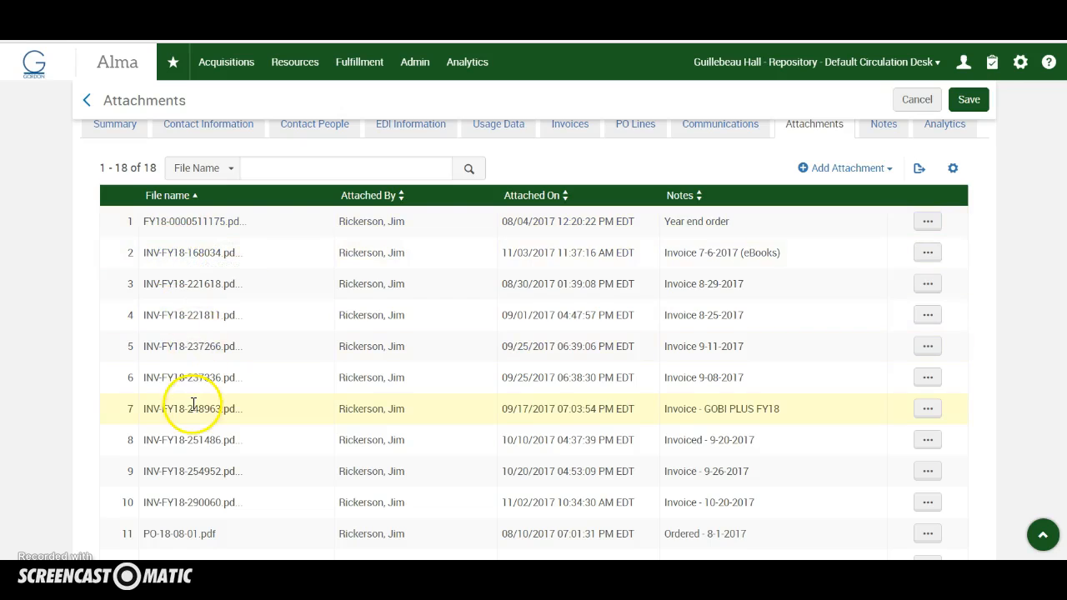
{"action": "scroll", "coordinate": [192, 408], "scroll_direction": "down", "scroll_amount": 2}
{"action": "scroll", "coordinate": [192, 408], "scroll_direction": "down", "scroll_amount": 3}
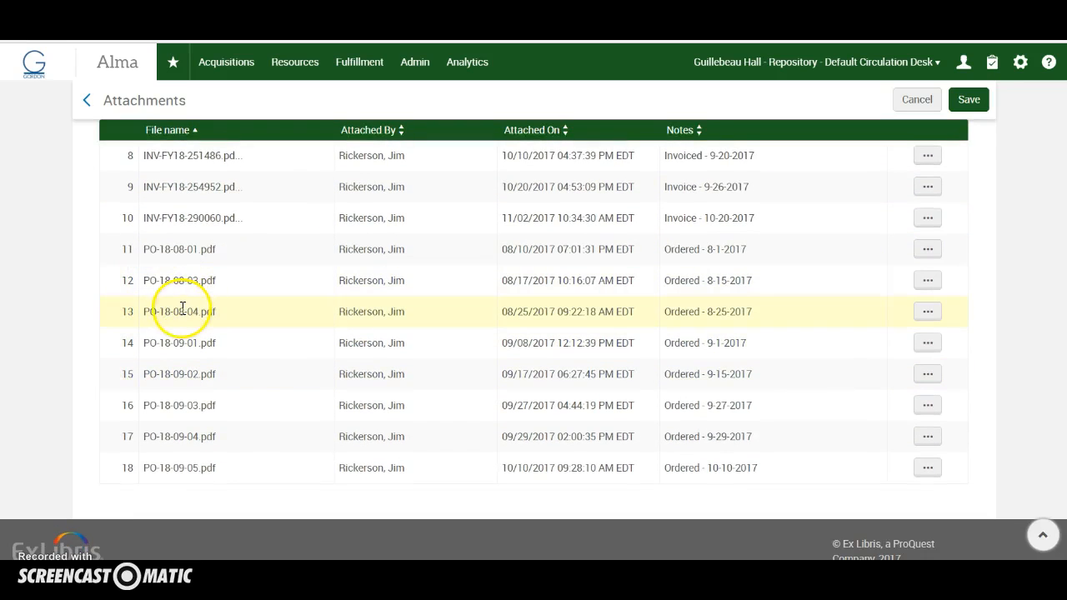
{"action": "scroll", "coordinate": [182, 310], "scroll_direction": "up", "scroll_amount": 1}
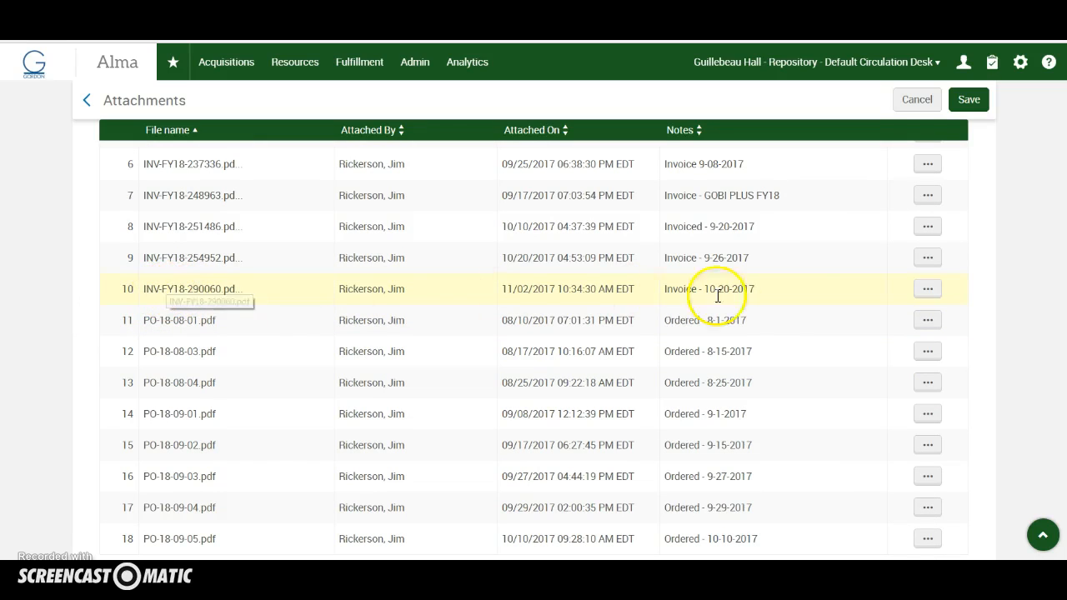
Download the INV-FY18-290060 attachment, look through the invoice PDF and close it
{"action": "left_click", "coordinate": [927, 291]}
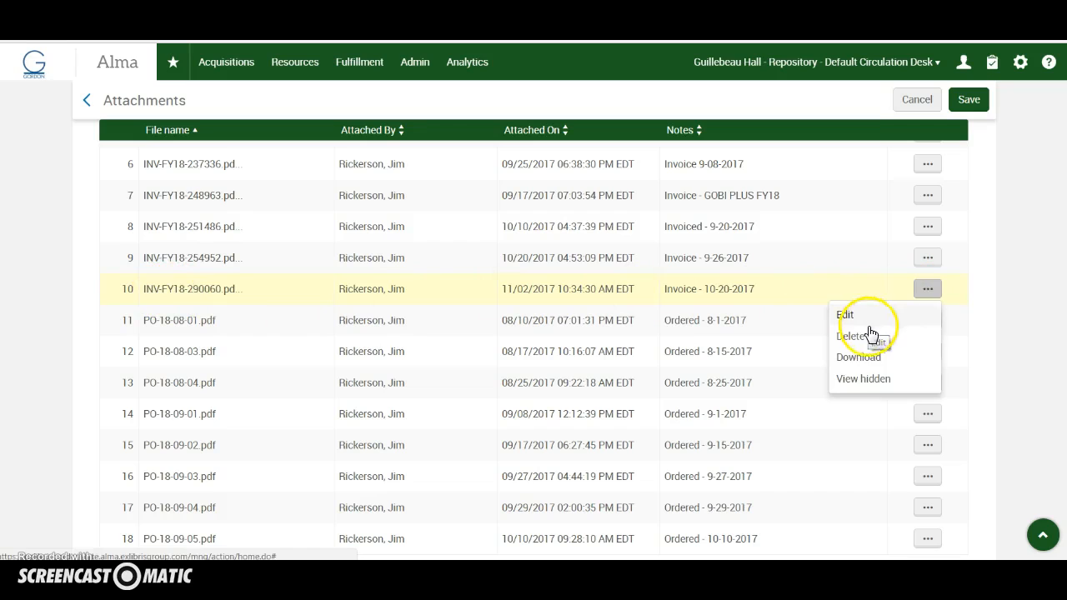
{"action": "left_click", "coordinate": [858, 357]}
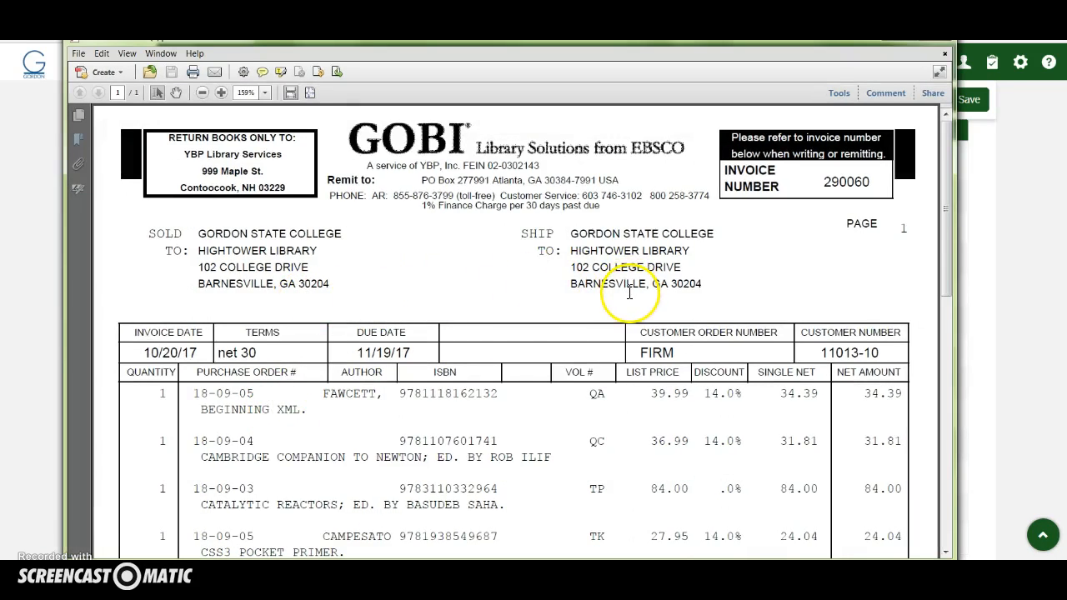
{"action": "scroll", "coordinate": [630, 293], "scroll_direction": "down", "scroll_amount": 10}
{"action": "scroll", "coordinate": [629, 315], "scroll_direction": "up", "scroll_amount": 10}
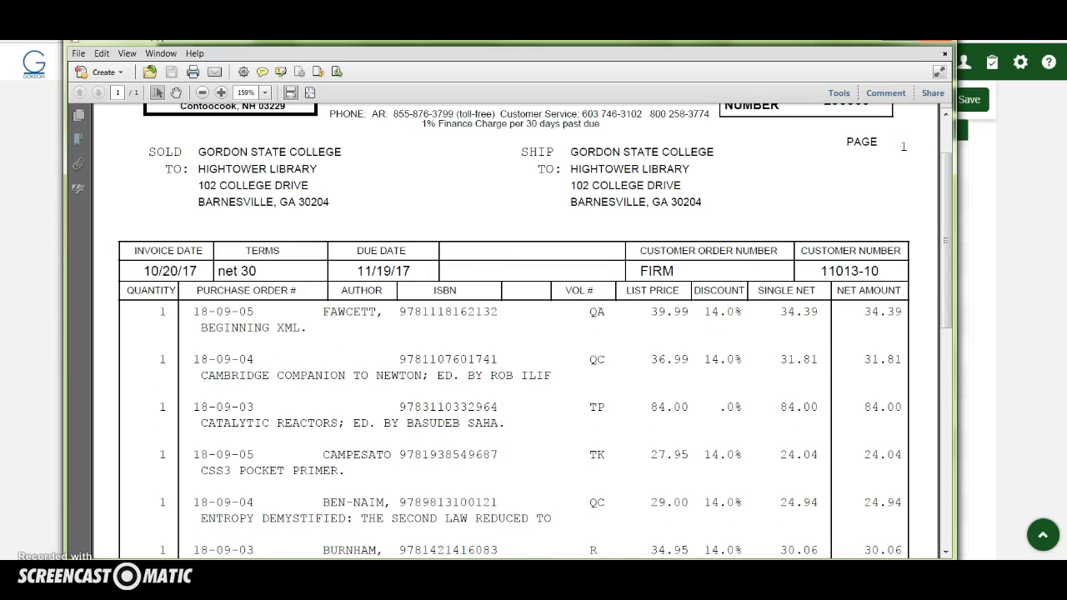
{"action": "left_click", "coordinate": [935, 40]}
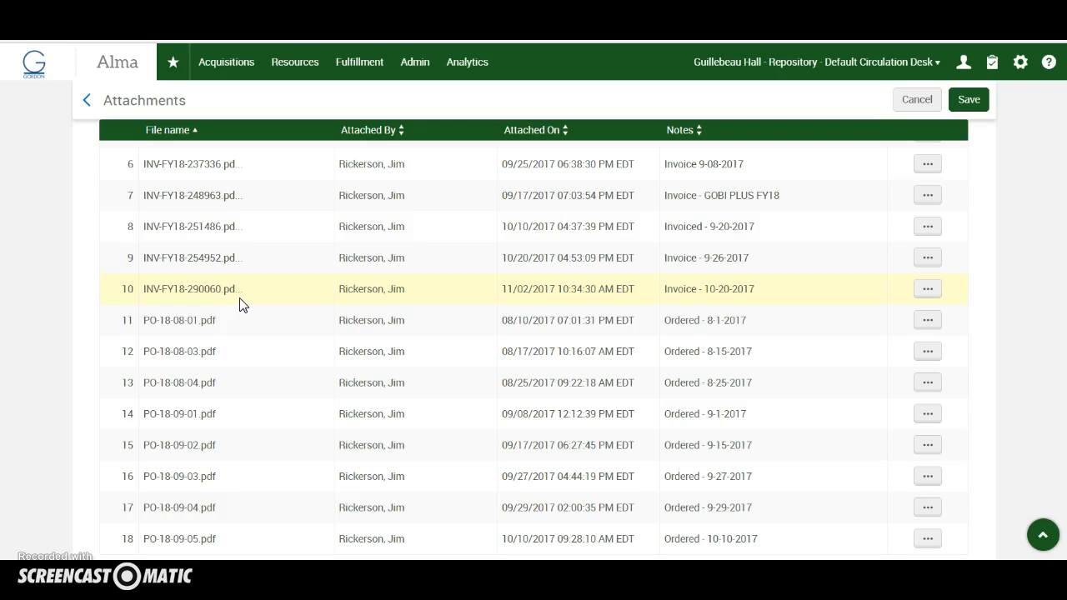
Switch to Outlook and open the "Scanned from a Xerox Multifunction Printer" message from the focused inbox
{"action": "left_click", "coordinate": [223, 319]}
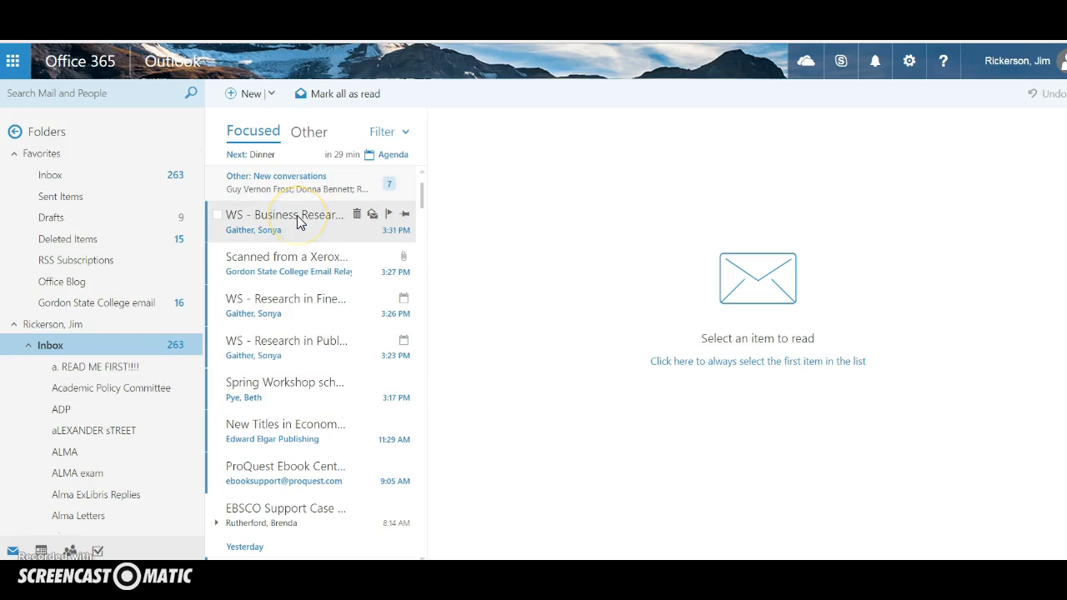
{"action": "left_click", "coordinate": [314, 135]}
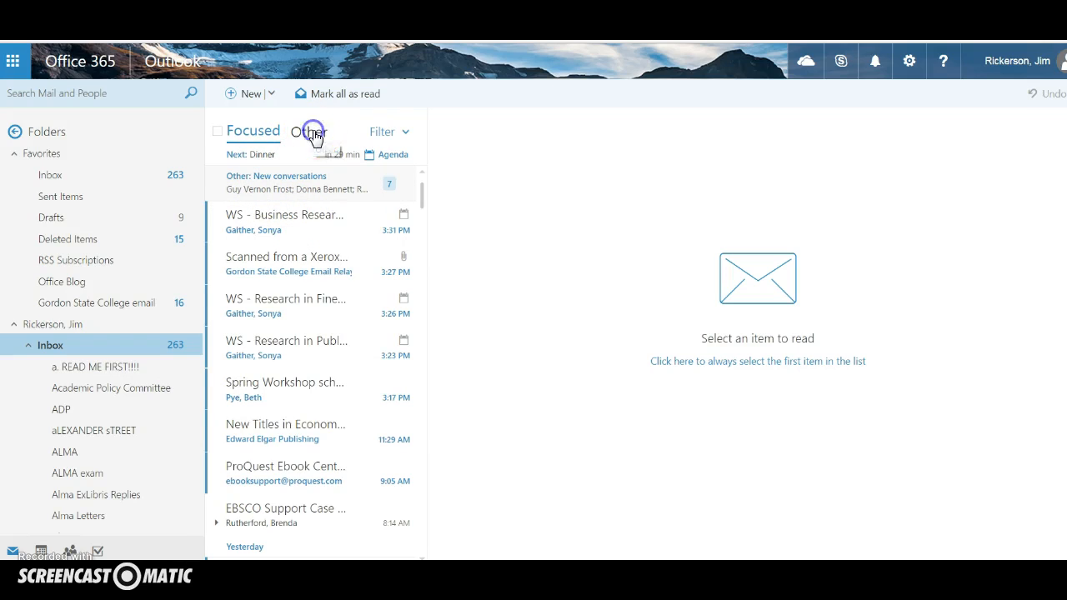
{"action": "left_click", "coordinate": [233, 132]}
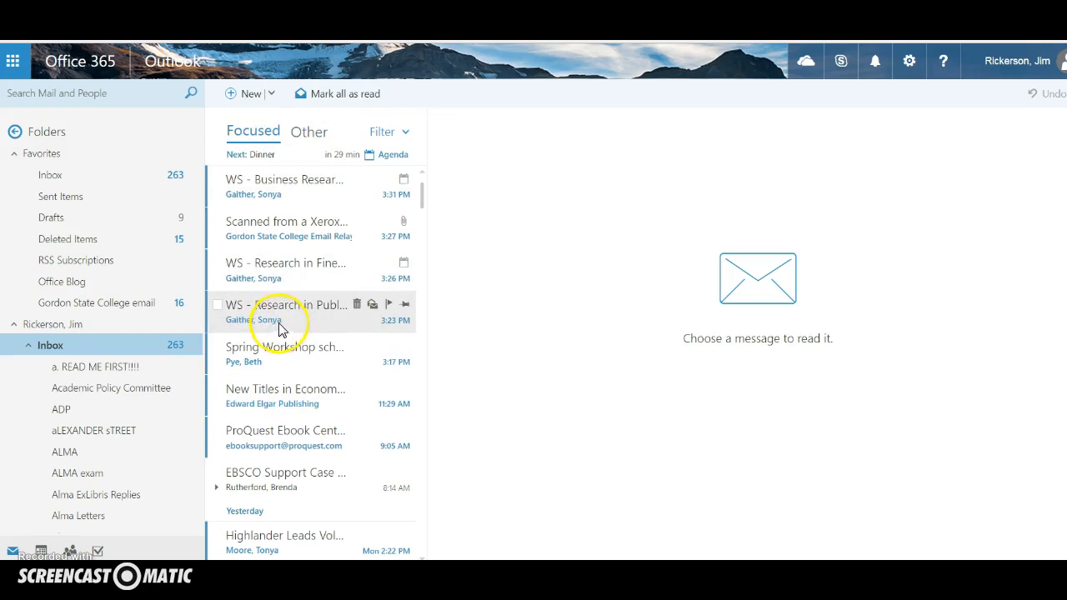
{"action": "double_click", "coordinate": [284, 231]}
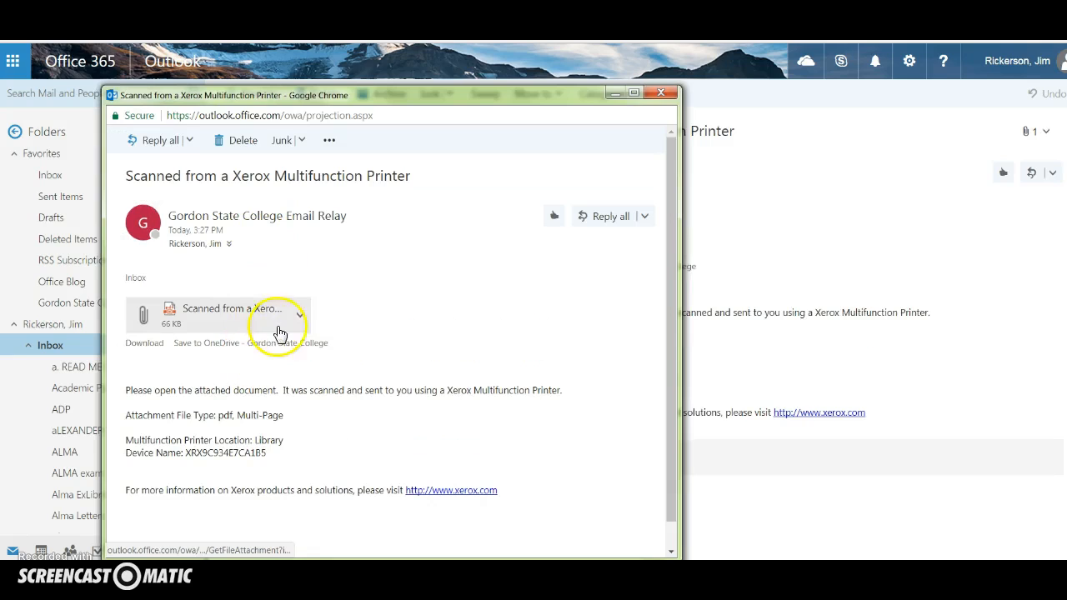
Download the message's scanned PDF attachment and open it in the PDF viewer
{"action": "left_click", "coordinate": [188, 317]}
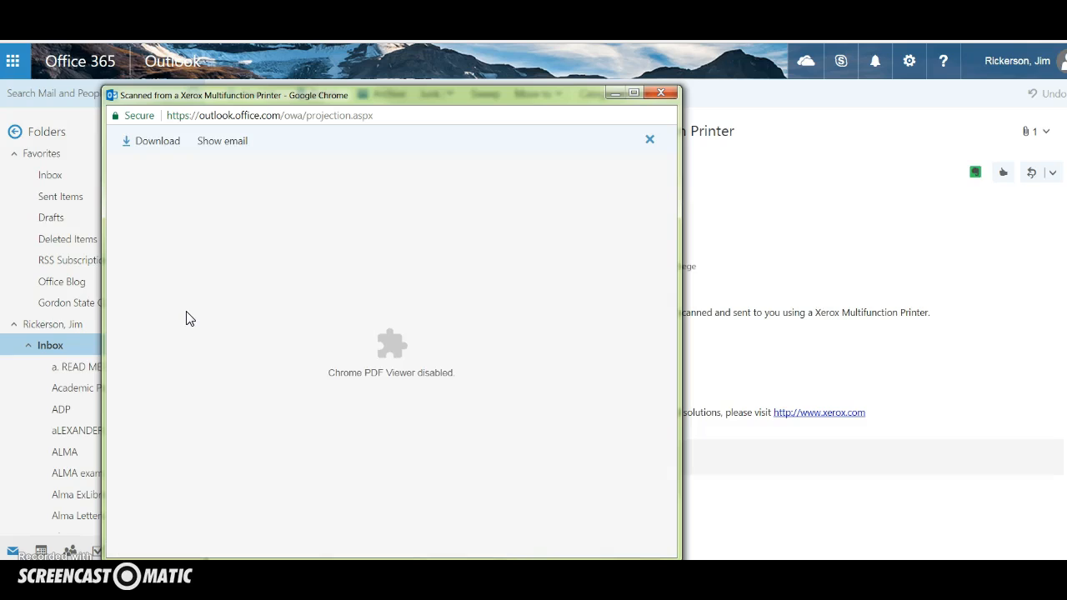
{"action": "left_click", "coordinate": [150, 141]}
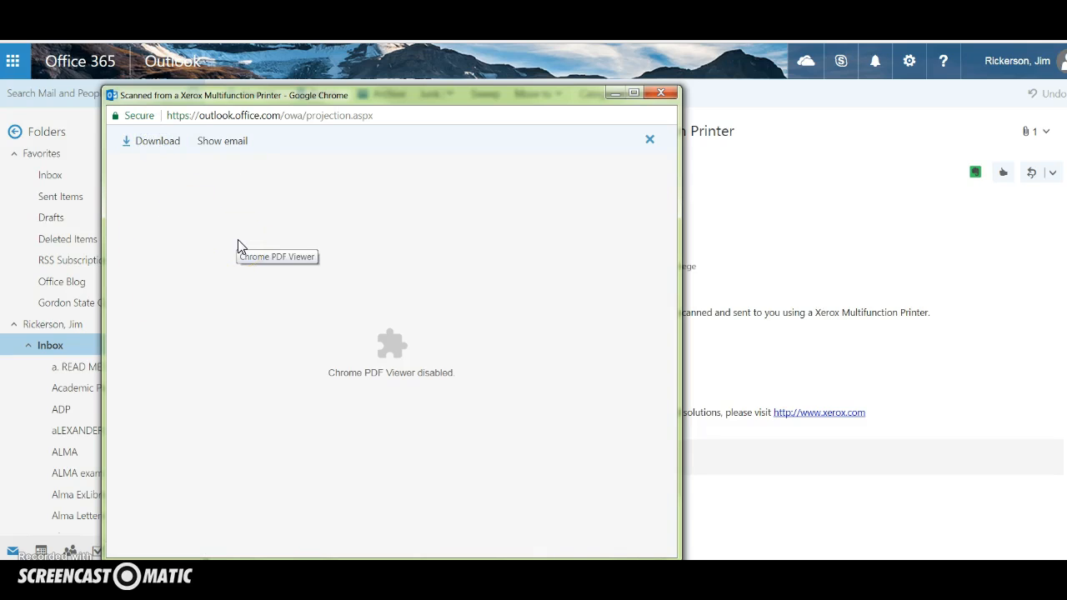
{"action": "left_click", "coordinate": [253, 543]}
{"action": "left_click", "coordinate": [287, 433]}
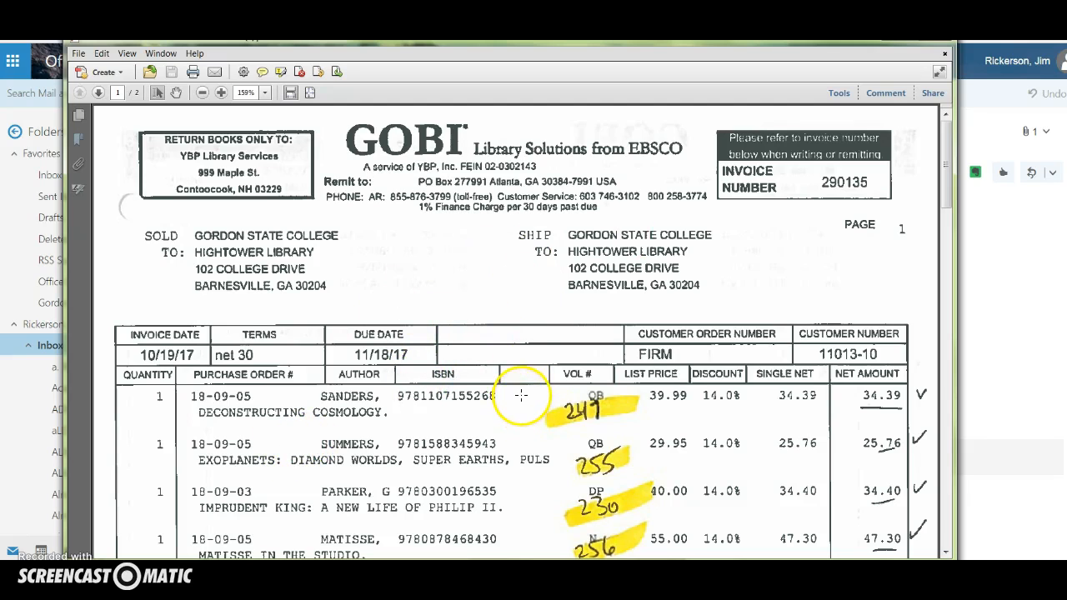
Examine the scanned GOBI invoice's items, handwritten PO line numbers and check-marked net amounts
{"action": "scroll", "coordinate": [509, 367], "scroll_direction": "down", "scroll_amount": 1}
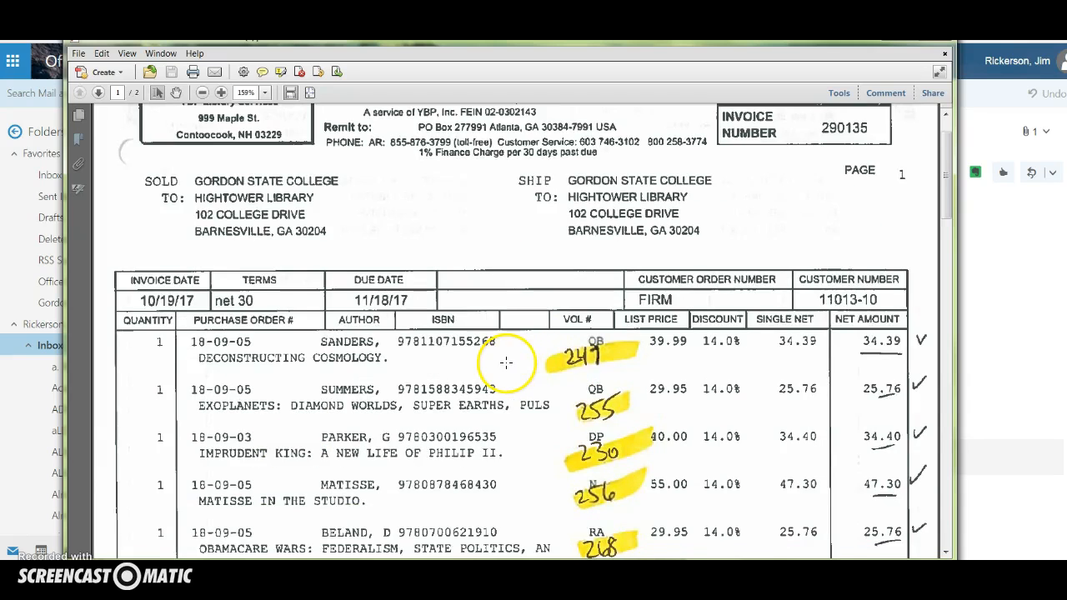
{"action": "scroll", "coordinate": [607, 323], "scroll_direction": "down", "scroll_amount": 6}
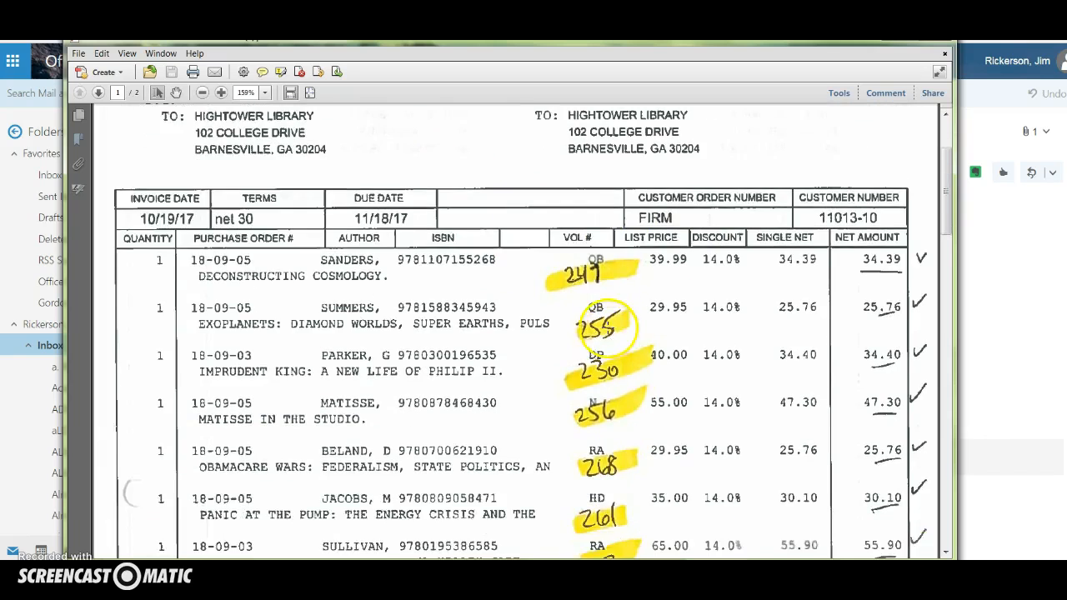
{"action": "scroll", "coordinate": [607, 324], "scroll_direction": "down", "scroll_amount": 4}
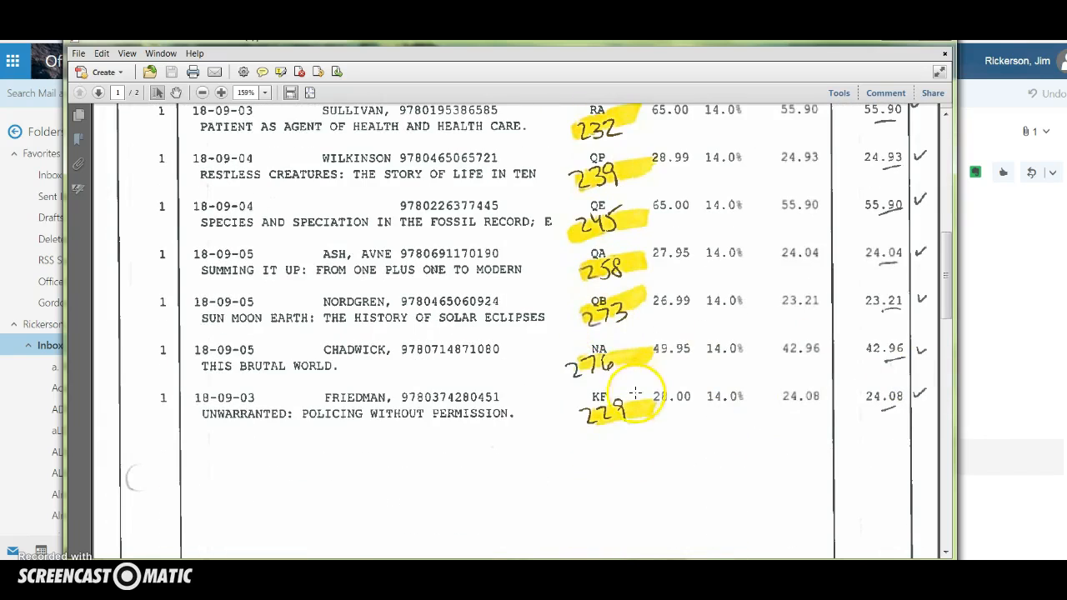
{"action": "scroll", "coordinate": [534, 375], "scroll_direction": "up", "scroll_amount": 10}
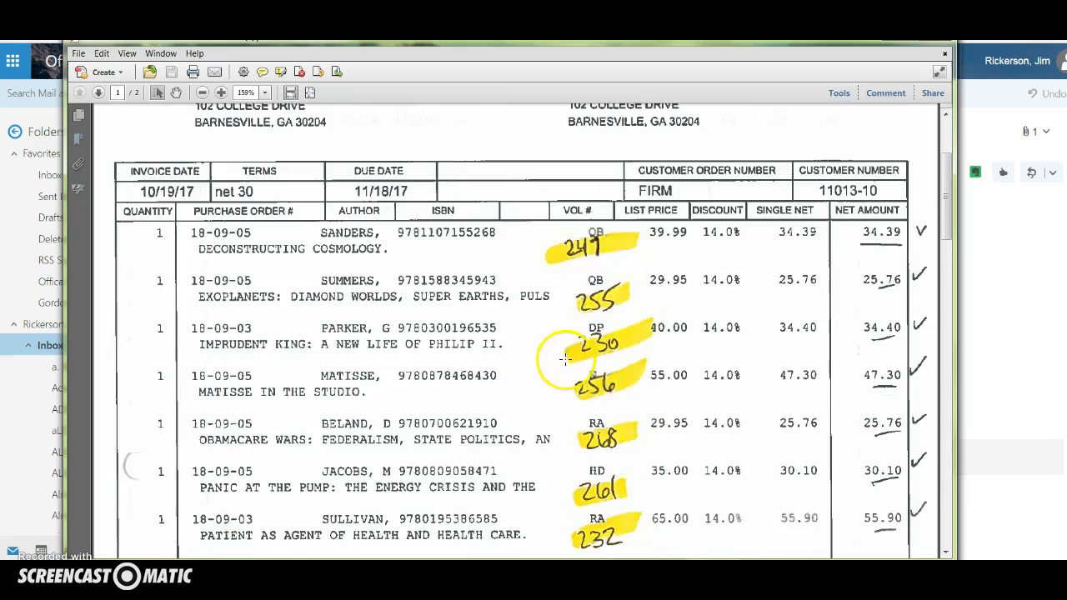
Start saving a copy of the scanned invoice PDF and choose network drive N: as its location
{"action": "left_click", "coordinate": [79, 52]}
{"action": "mouse_move", "coordinate": [119, 124]}
{"action": "left_click", "coordinate": [301, 117]}
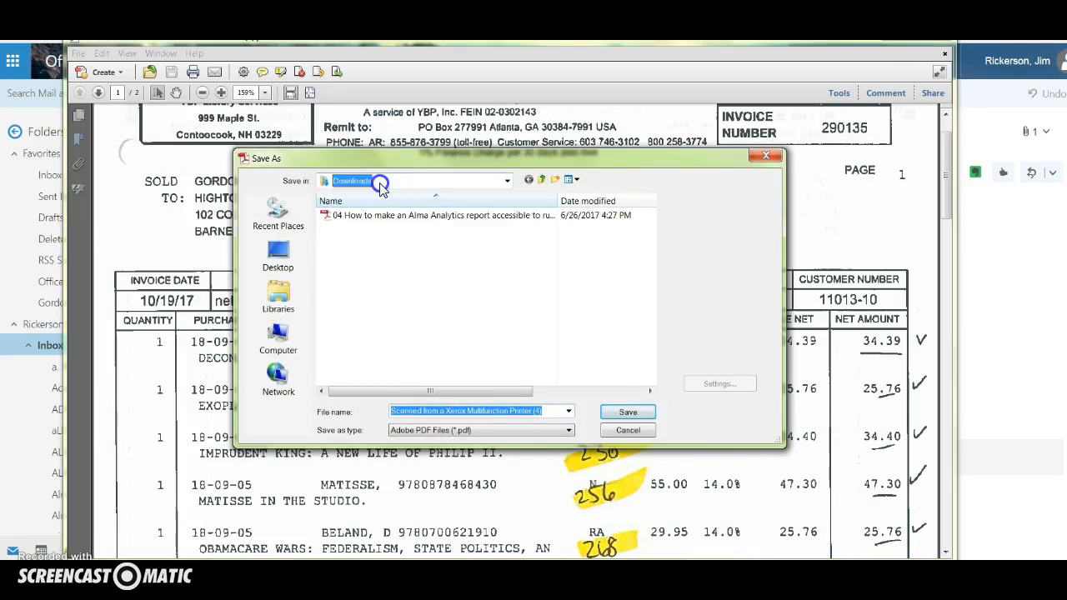
{"action": "left_click", "coordinate": [379, 181]}
{"action": "left_click", "coordinate": [367, 308]}
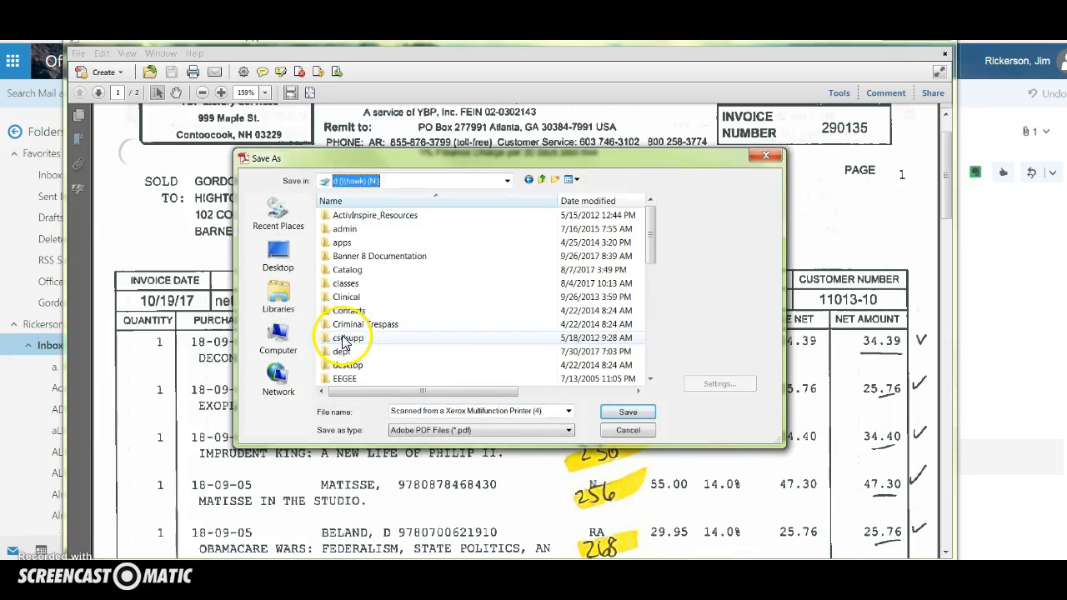
Browse through the library folder and the staff member's folder to YBP FY 2018 as the save location
{"action": "left_click", "coordinate": [346, 360]}
{"action": "scroll", "coordinate": [345, 358], "scroll_direction": "down", "scroll_amount": 3}
{"action": "scroll", "coordinate": [348, 277], "scroll_direction": "up", "scroll_amount": 2}
{"action": "scroll", "coordinate": [342, 333], "scroll_direction": "down", "scroll_amount": 5}
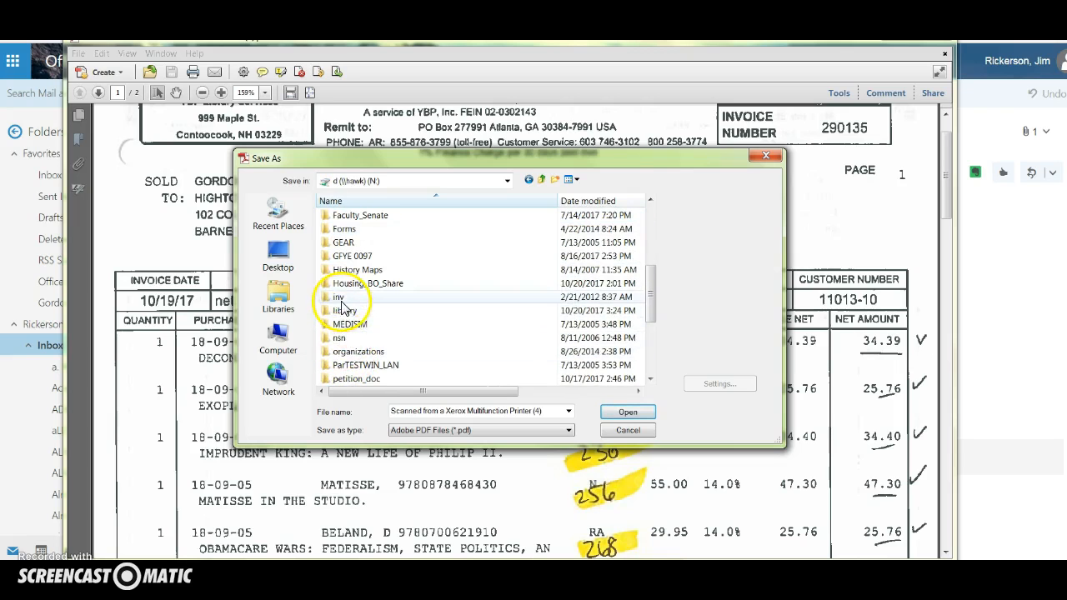
{"action": "double_click", "coordinate": [347, 312]}
{"action": "scroll", "coordinate": [347, 313], "scroll_direction": "down", "scroll_amount": 8}
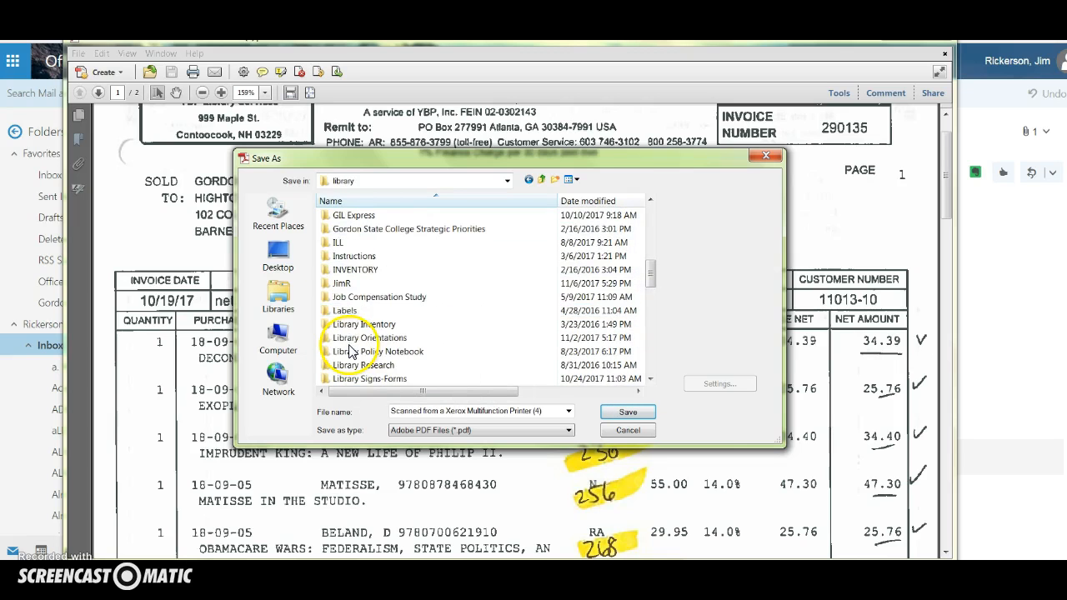
{"action": "double_click", "coordinate": [343, 283]}
{"action": "scroll", "coordinate": [348, 317], "scroll_direction": "down", "scroll_amount": 10}
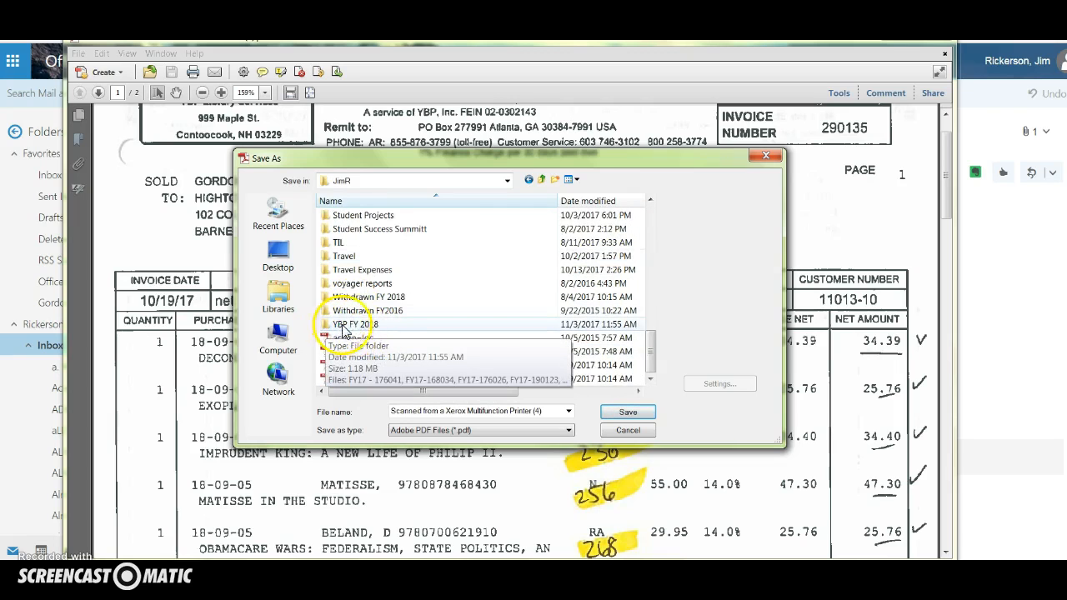
{"action": "double_click", "coordinate": [367, 325]}
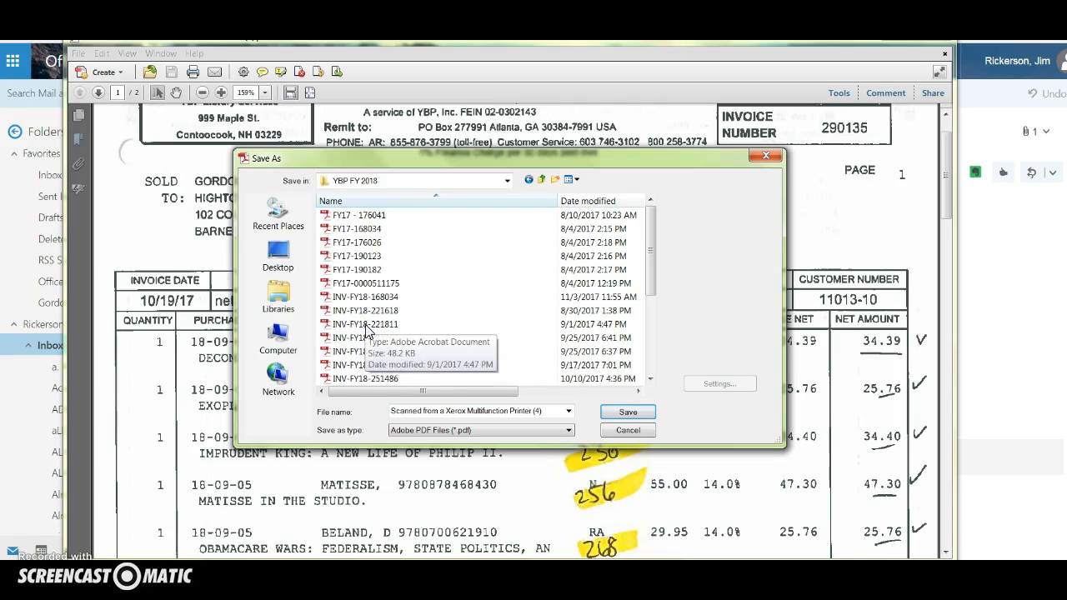
Name the scanned invoice INV-FY18-290135 and save it as a PDF in the YBP FY 2018 folder
{"action": "left_click", "coordinate": [409, 412]}
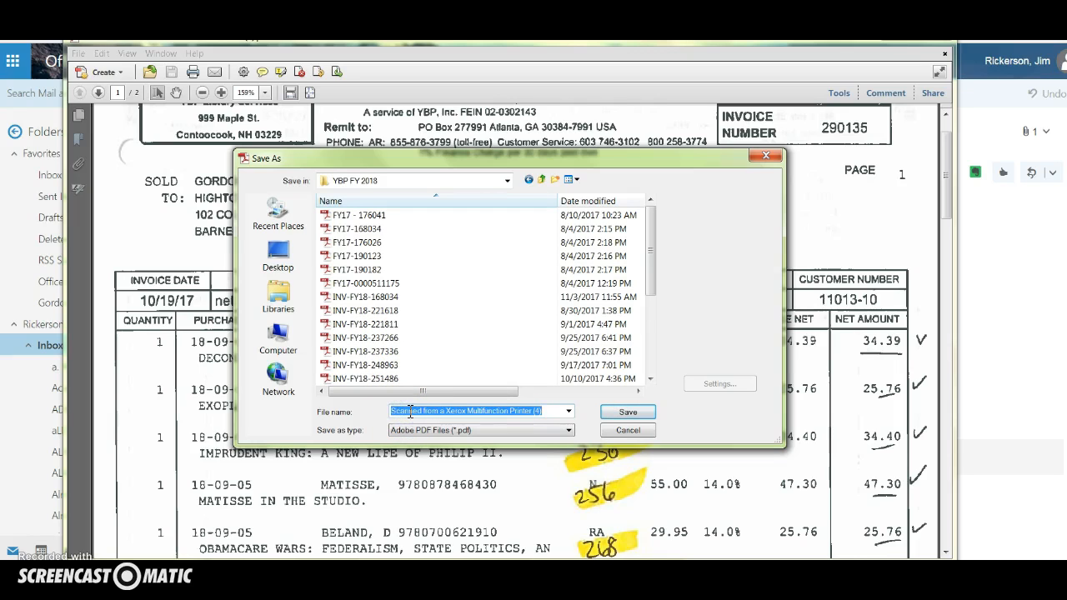
{"action": "key", "text": "BackSpace"}
{"action": "type", "text": "INV-FY18-"}
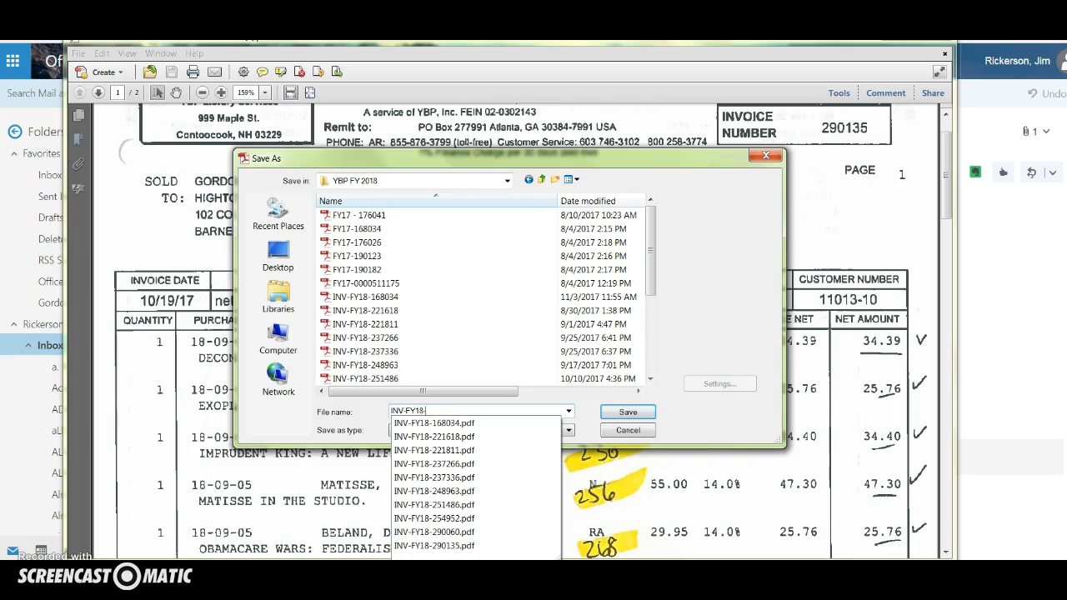
{"action": "type", "text": "290"}
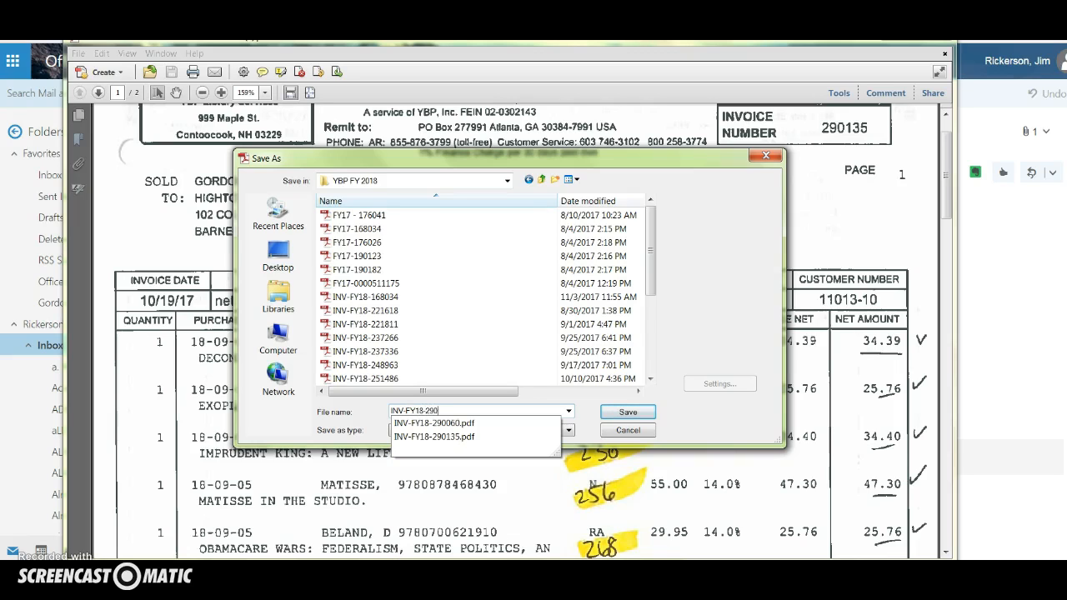
{"action": "type", "text": "135"}
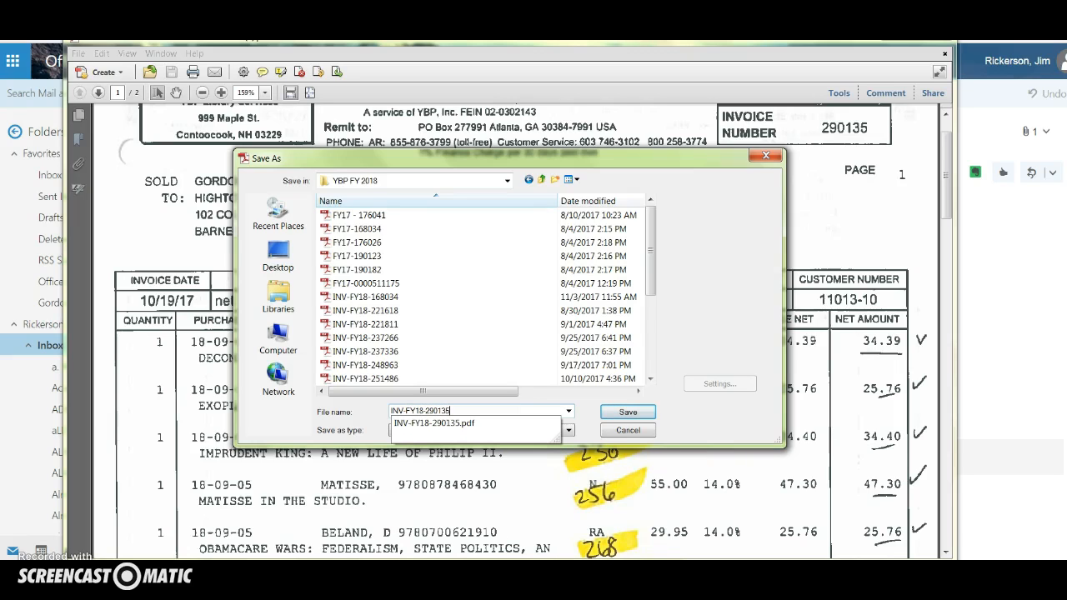
{"action": "left_click", "coordinate": [629, 413]}
{"action": "left_click", "coordinate": [575, 333]}
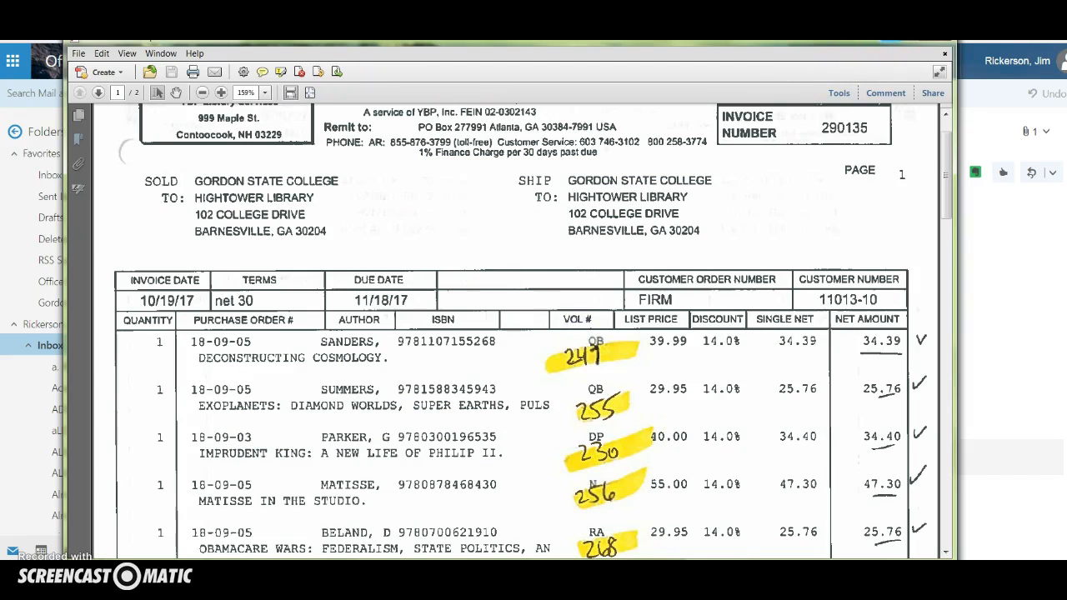
Switch to Alma, look through the GOBI vendor's existing attachments and leave the record without saving
{"action": "left_click", "coordinate": [945, 53]}
{"action": "left_click", "coordinate": [667, 97]}
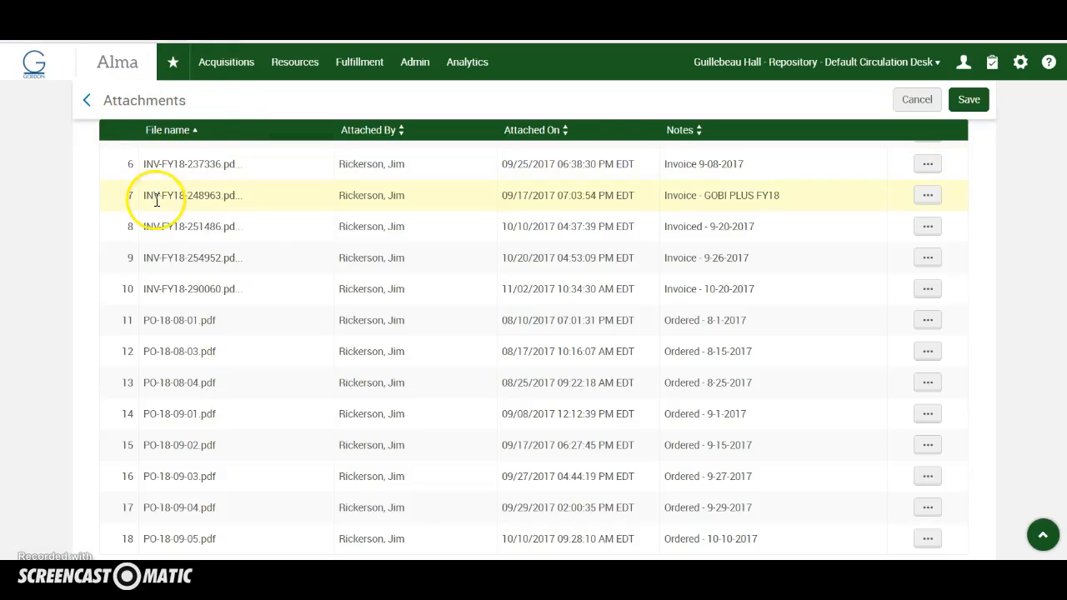
{"action": "scroll", "coordinate": [279, 288], "scroll_direction": "down", "scroll_amount": 2}
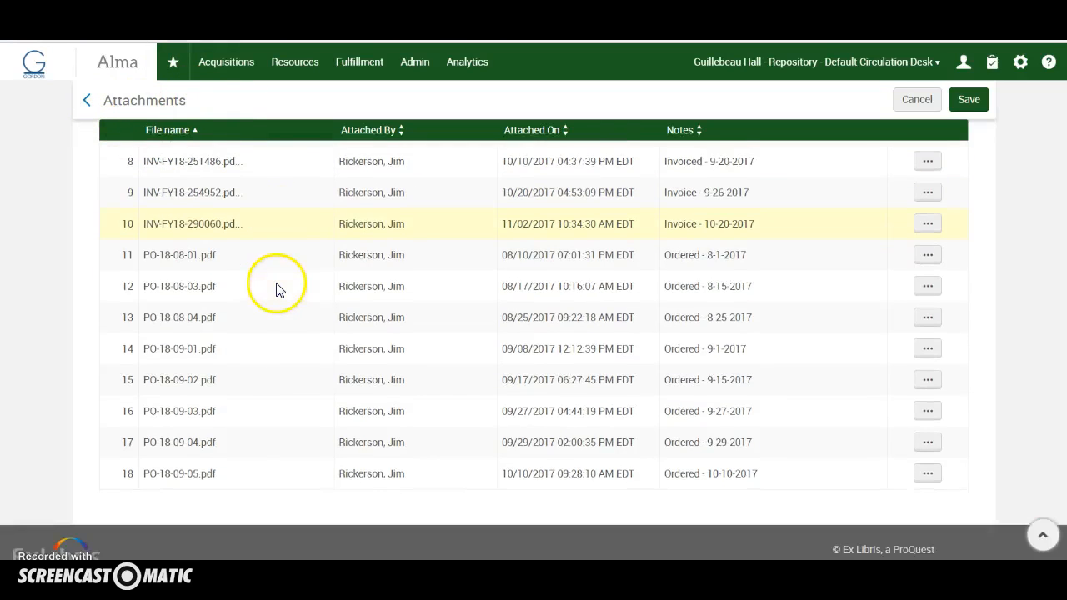
{"action": "scroll", "coordinate": [275, 291], "scroll_direction": "up", "scroll_amount": 6}
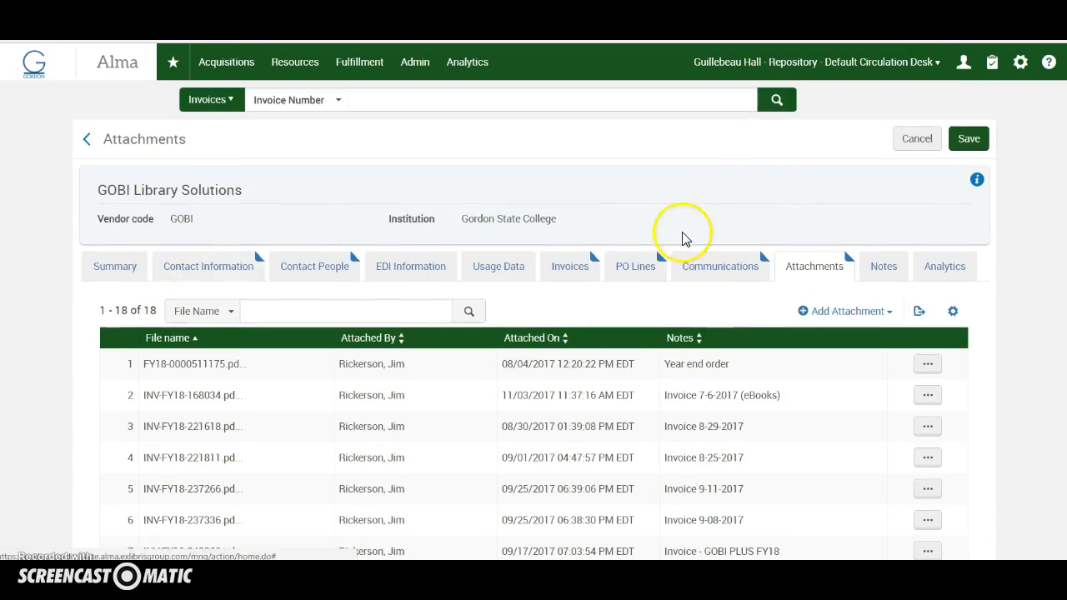
{"action": "left_click", "coordinate": [916, 138]}
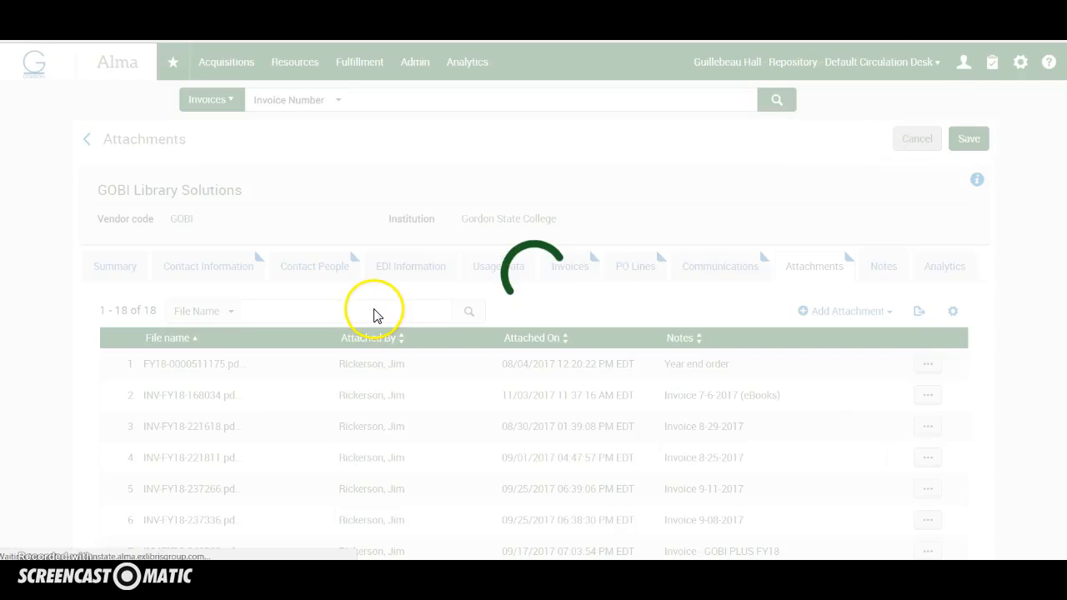
Reopen the GOBI vendor record from the vendor list and display its attachments
{"action": "scroll", "coordinate": [374, 315], "scroll_direction": "up", "scroll_amount": 5}
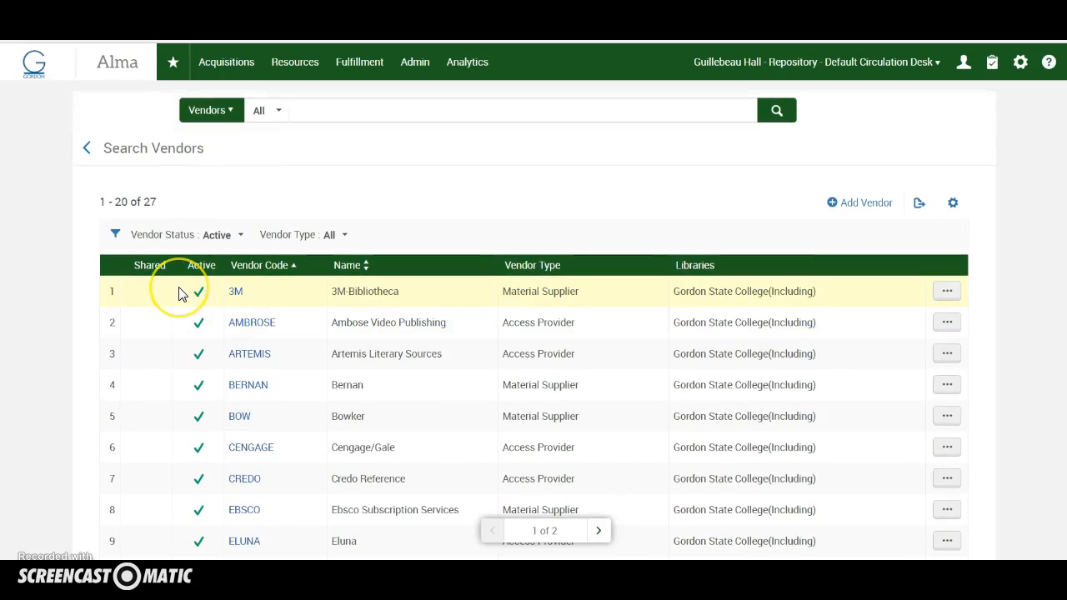
{"action": "scroll", "coordinate": [178, 294], "scroll_direction": "down", "scroll_amount": 5}
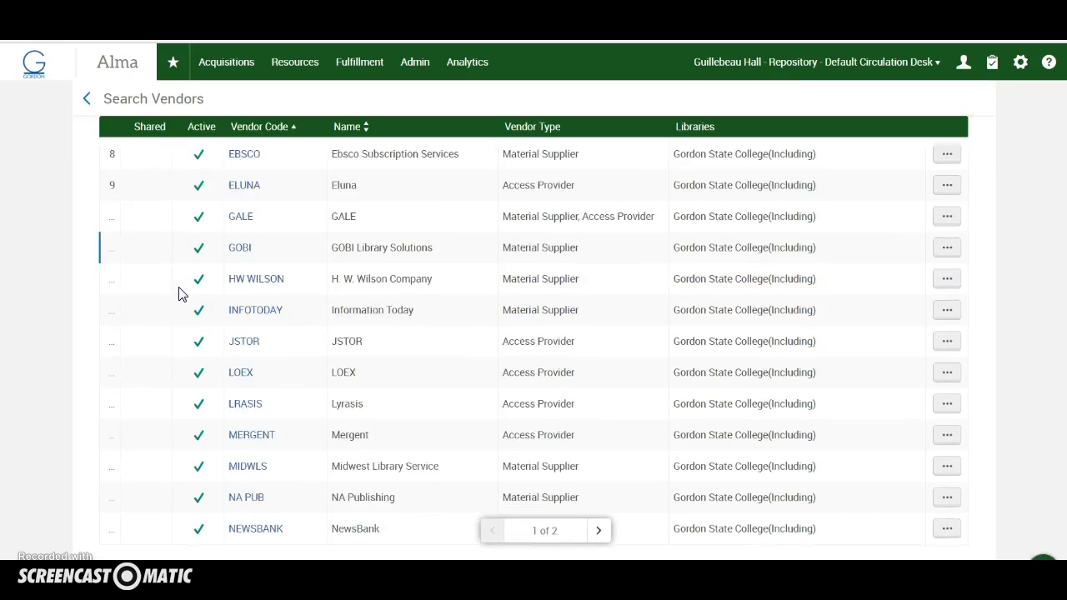
{"action": "scroll", "coordinate": [179, 294], "scroll_direction": "up", "scroll_amount": 4}
{"action": "left_click", "coordinate": [242, 394]}
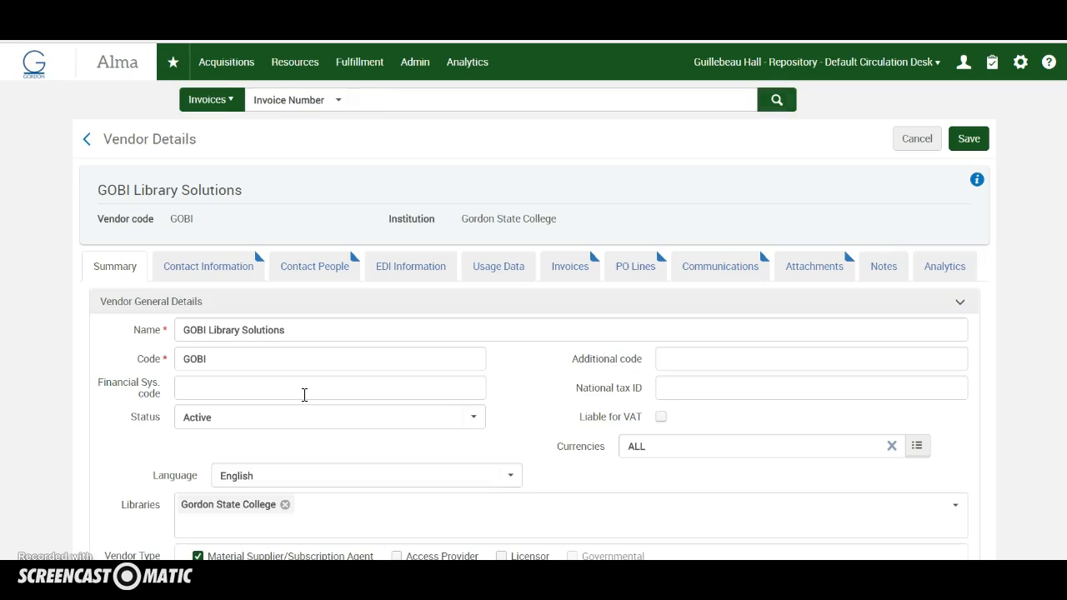
{"action": "scroll", "coordinate": [304, 394], "scroll_direction": "down", "scroll_amount": 3}
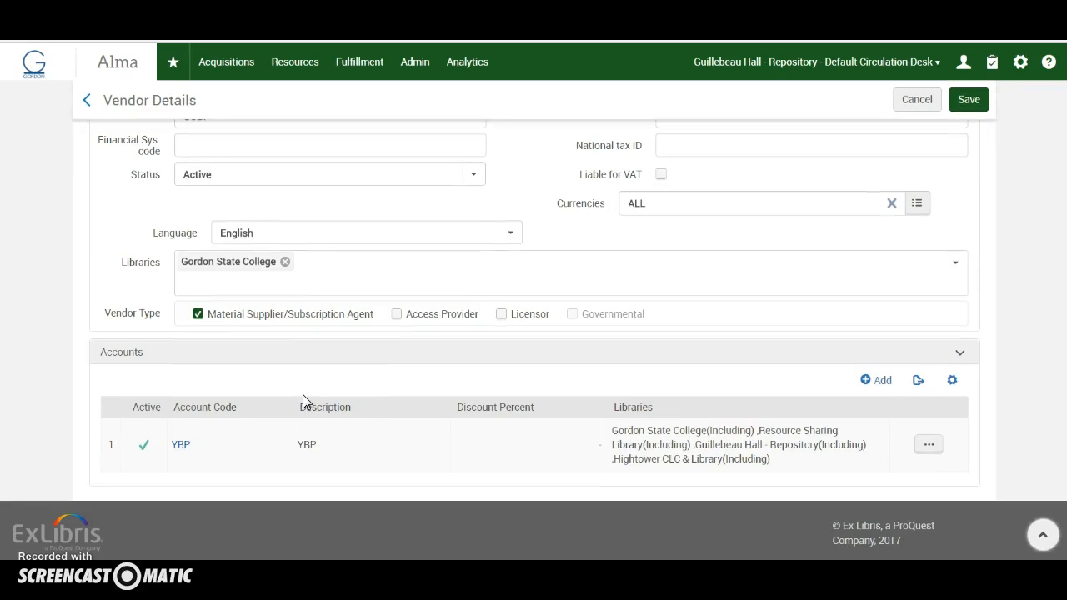
{"action": "scroll", "coordinate": [302, 394], "scroll_direction": "up", "scroll_amount": 4}
{"action": "left_click", "coordinate": [808, 271]}
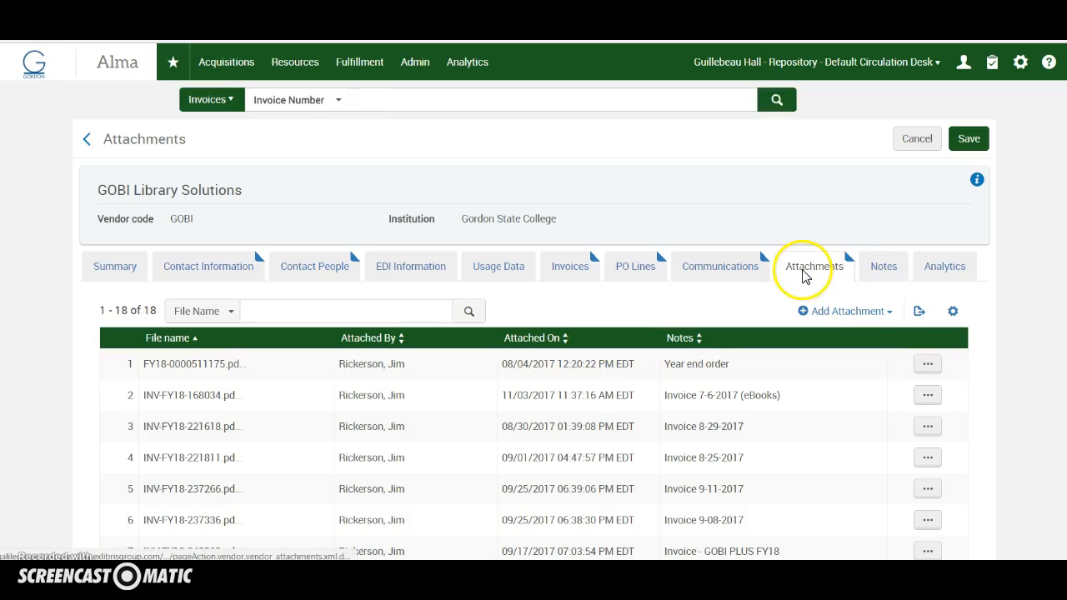
Start adding an attachment to the GOBI vendor and browse to the folder holding the FY18 invoice PDFs
{"action": "left_click", "coordinate": [842, 313]}
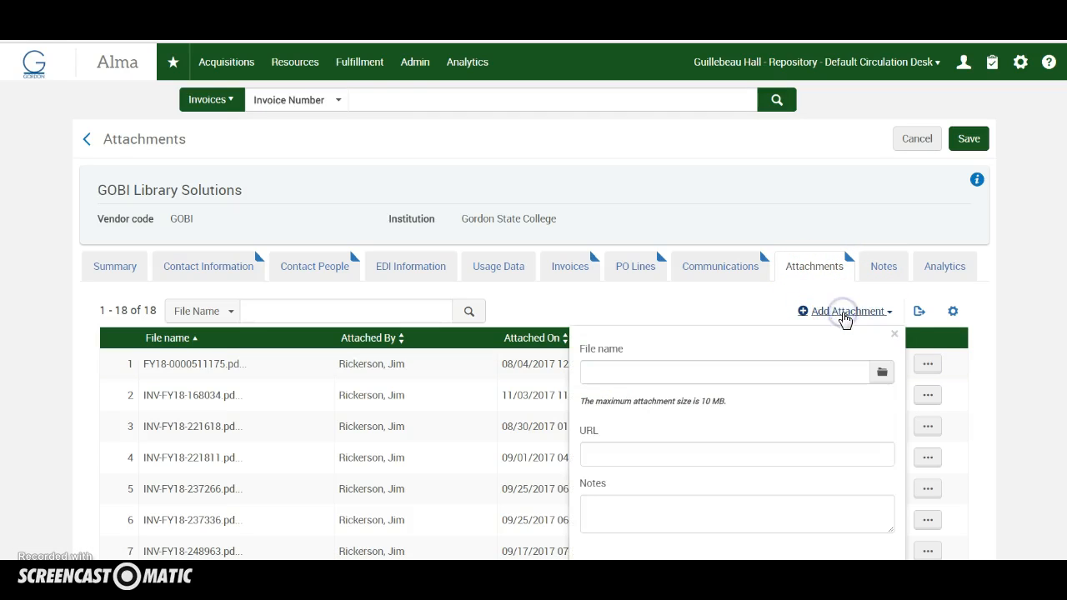
{"action": "left_click", "coordinate": [883, 375]}
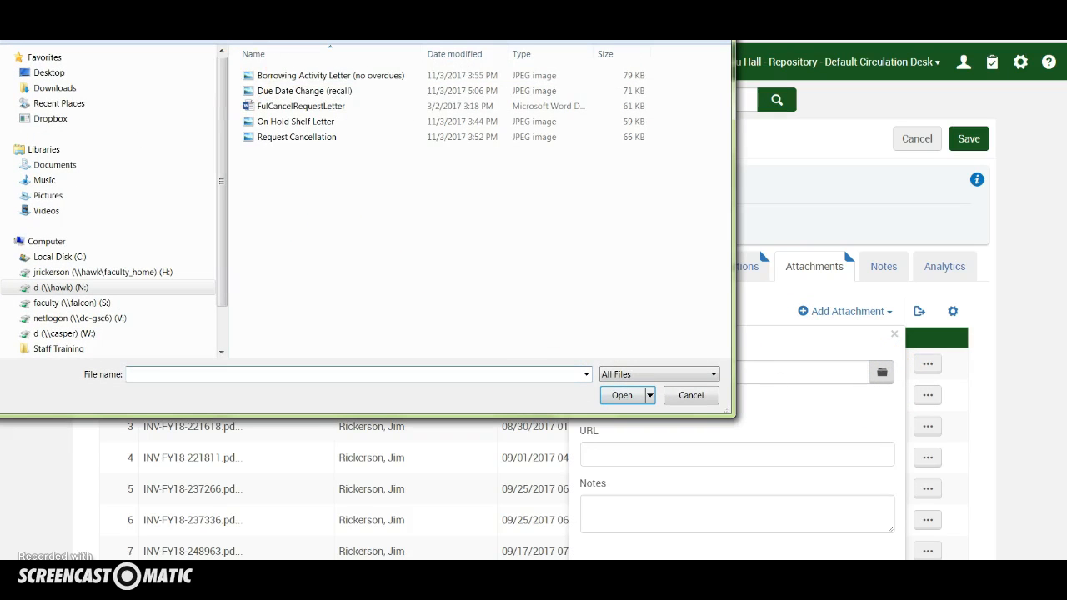
{"action": "left_click", "coordinate": [255, 10]}
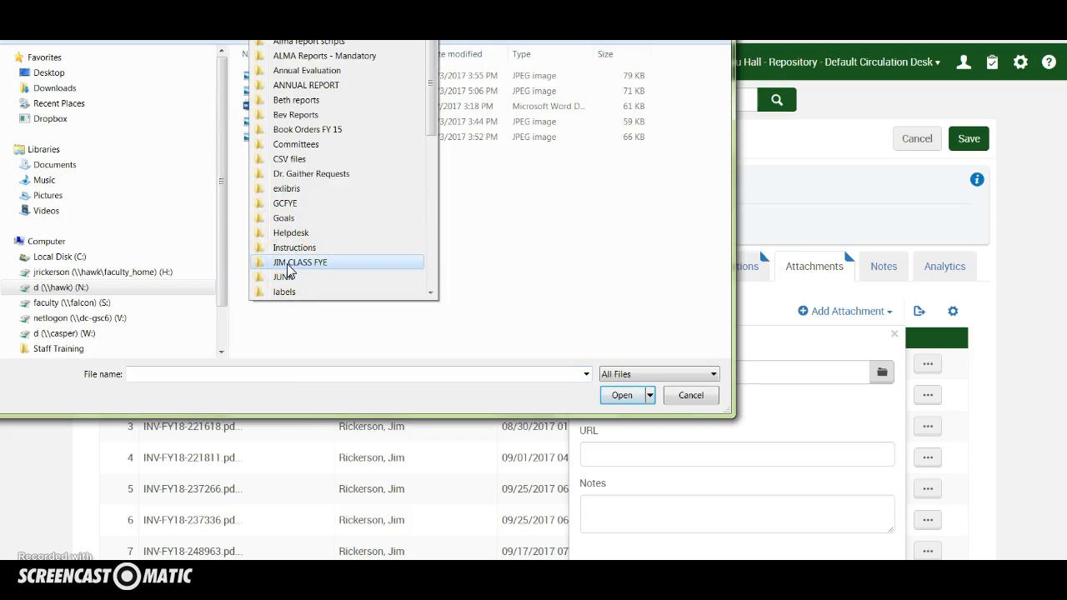
{"action": "scroll", "coordinate": [347, 264], "scroll_direction": "down", "scroll_amount": 8}
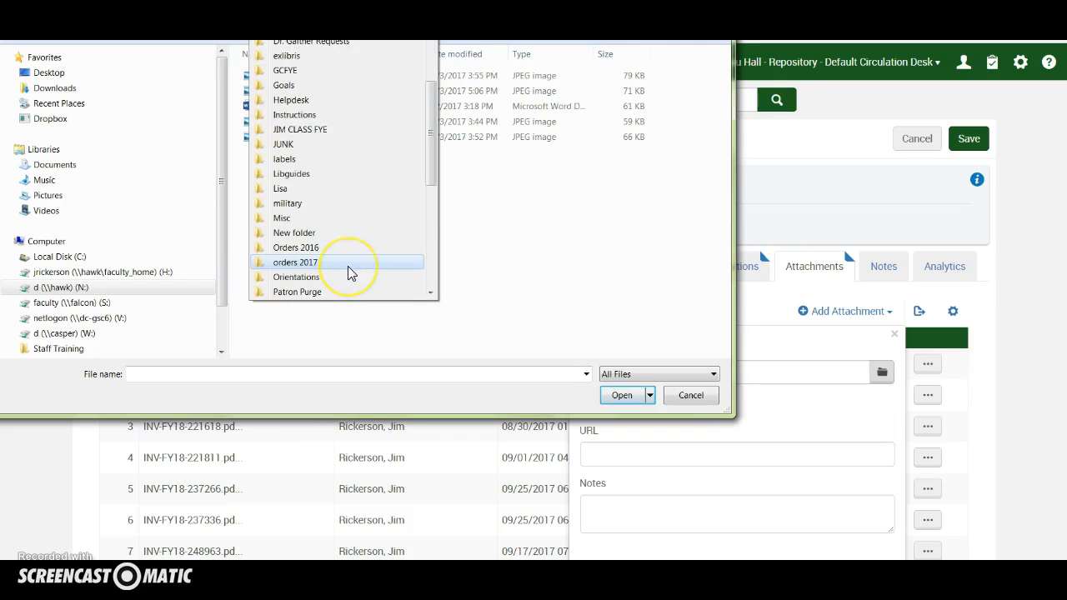
{"action": "left_click", "coordinate": [309, 291]}
{"action": "left_click", "coordinate": [313, 290]}
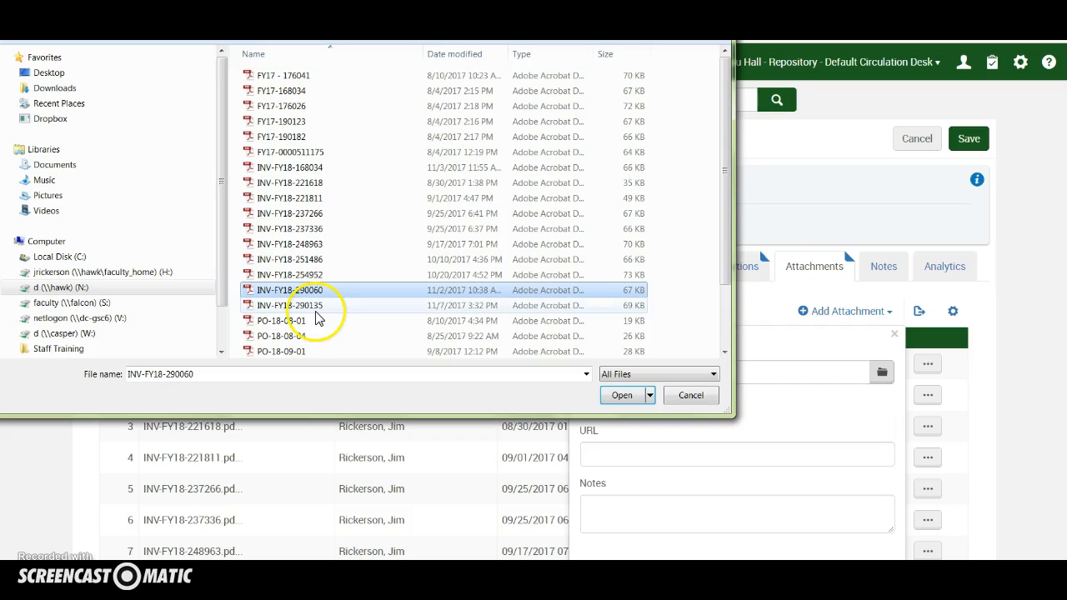
Choose INV-FY18-290135 as the file and add it to the GOBI vendor's attachments
{"action": "left_click", "coordinate": [317, 308]}
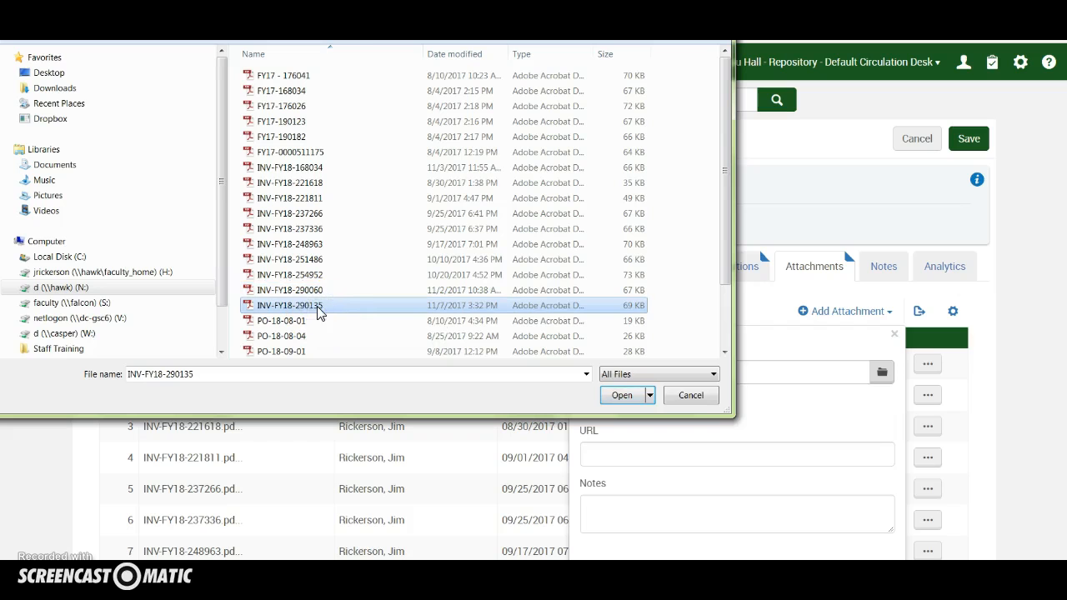
{"action": "left_click", "coordinate": [625, 395]}
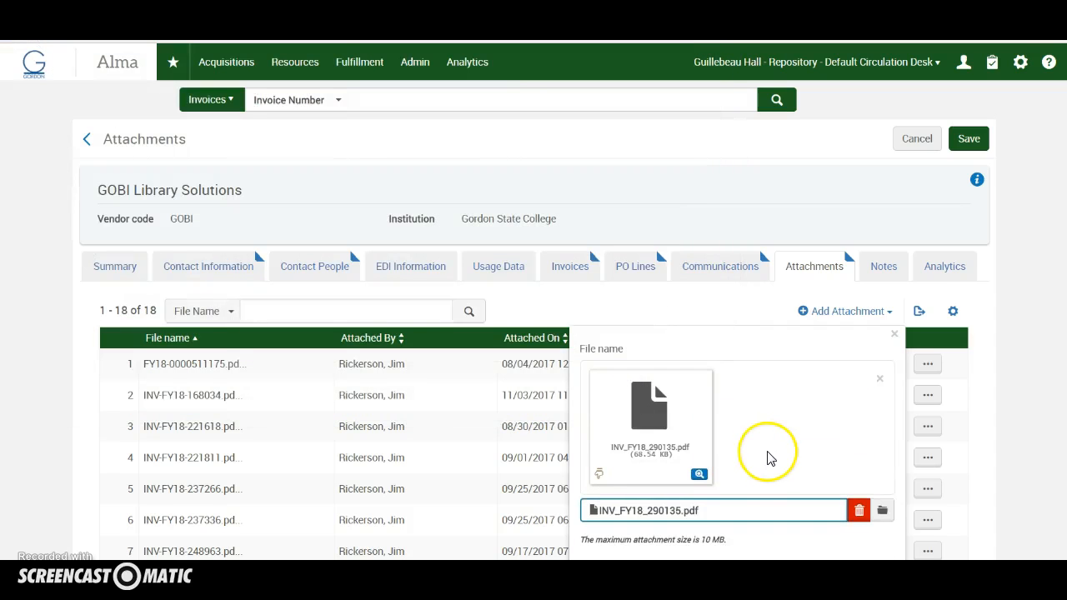
{"action": "scroll", "coordinate": [792, 462], "scroll_direction": "down", "scroll_amount": 3}
{"action": "left_click", "coordinate": [846, 437]}
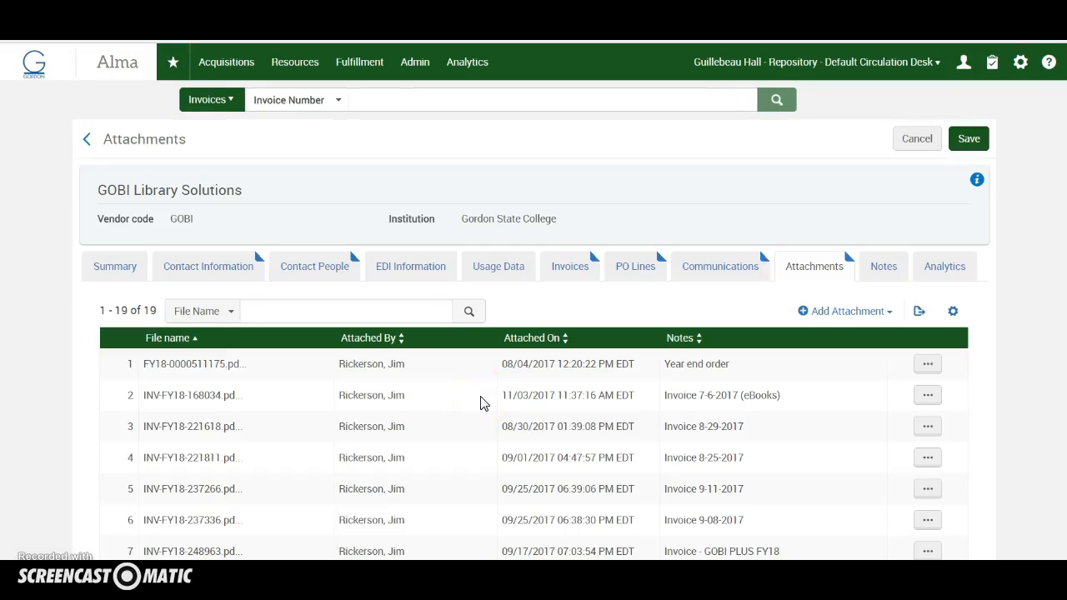
Check the actions available for the new INV-FY18-290135 attachment and save the GOBI vendor record
{"action": "scroll", "coordinate": [421, 430], "scroll_direction": "down", "scroll_amount": 5}
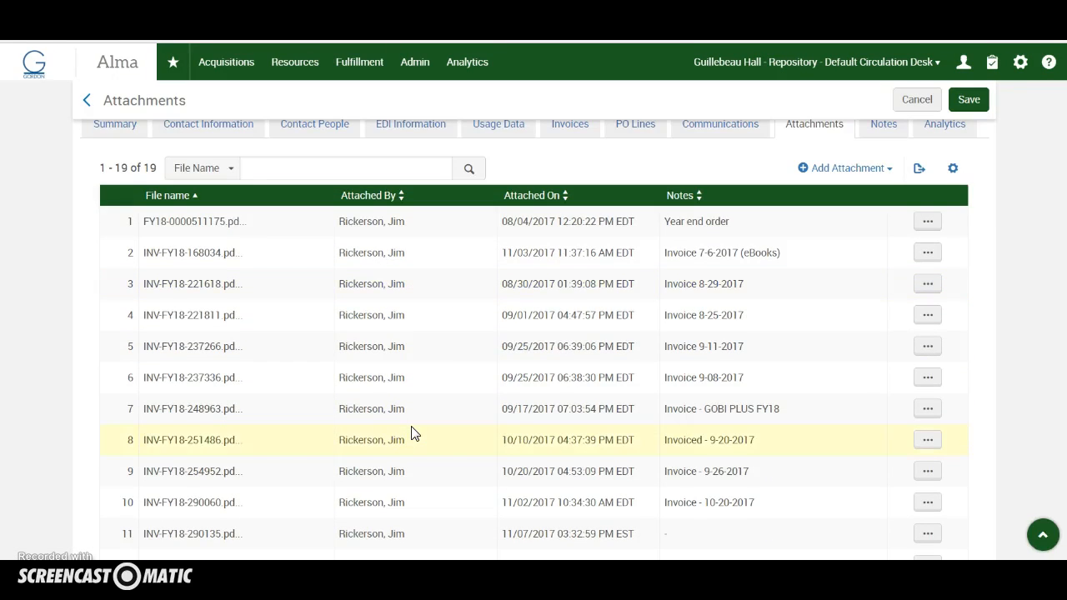
{"action": "scroll", "coordinate": [414, 433], "scroll_direction": "down", "scroll_amount": 2}
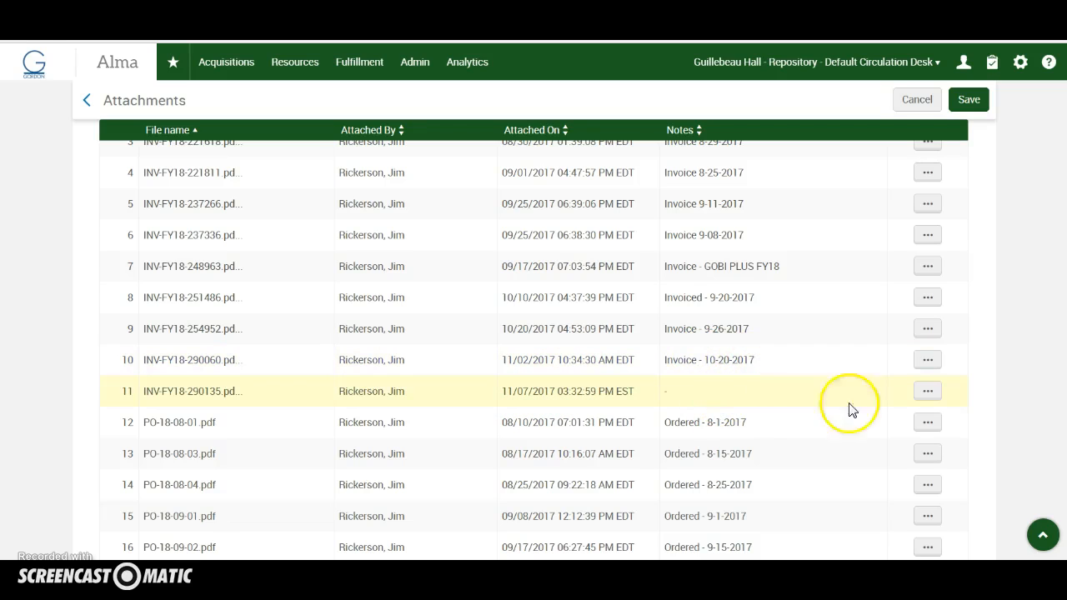
{"action": "left_click", "coordinate": [928, 392]}
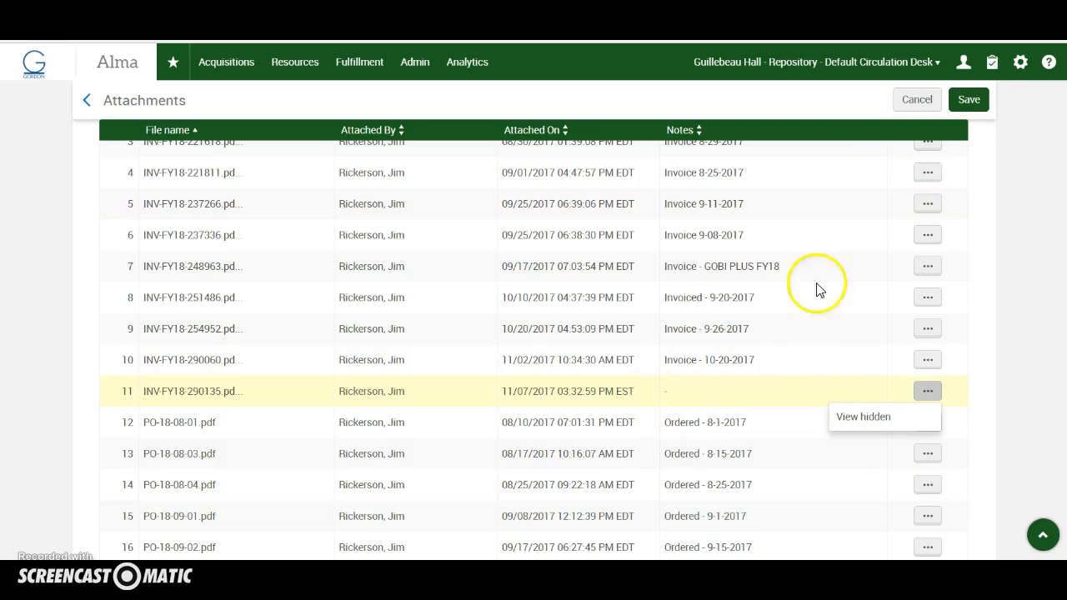
{"action": "left_click", "coordinate": [969, 100]}
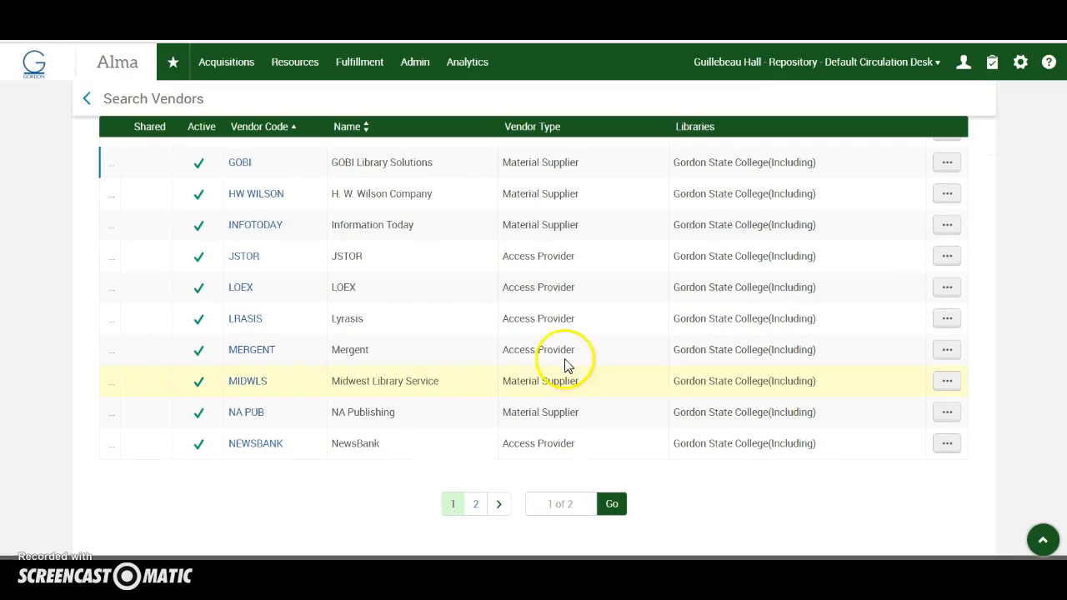
Reopen the saved GOBI vendor record and find INV-FY18-290135 among its attachments
{"action": "scroll", "coordinate": [254, 283], "scroll_direction": "up", "scroll_amount": 3}
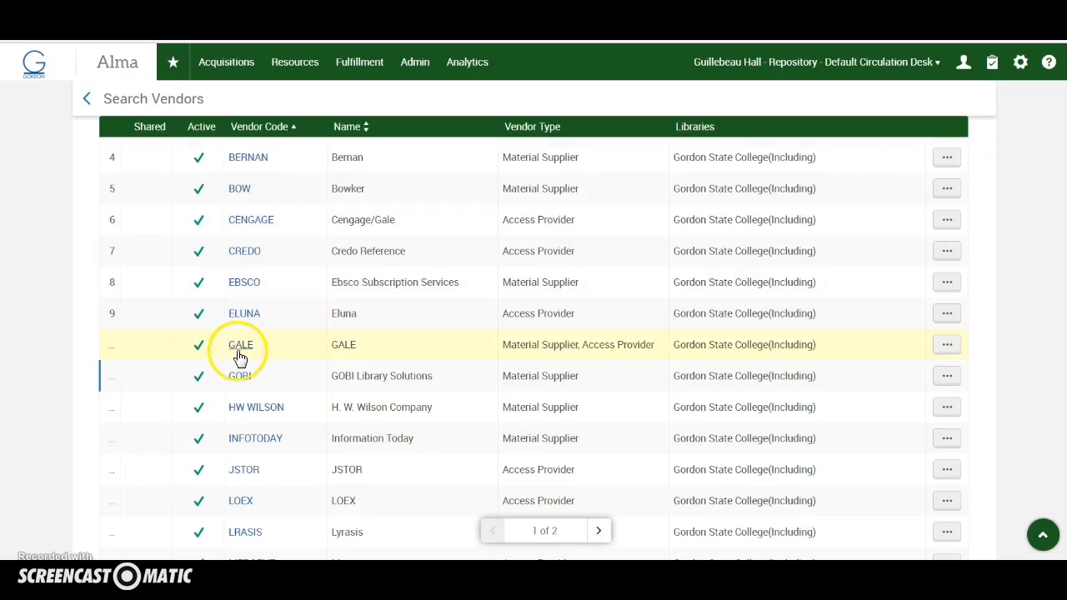
{"action": "left_click", "coordinate": [240, 376]}
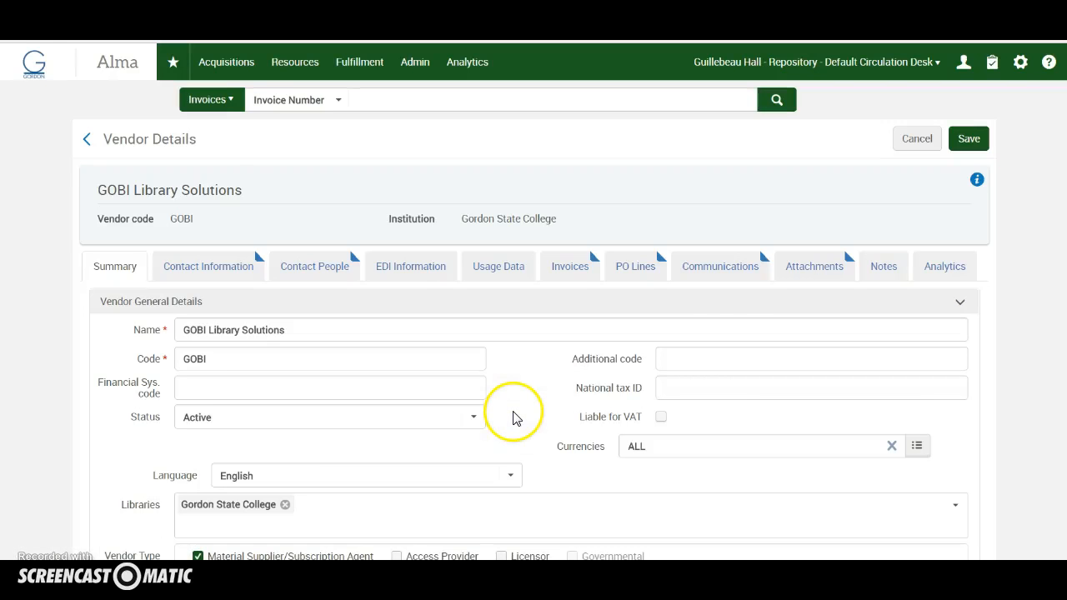
{"action": "left_click", "coordinate": [830, 268]}
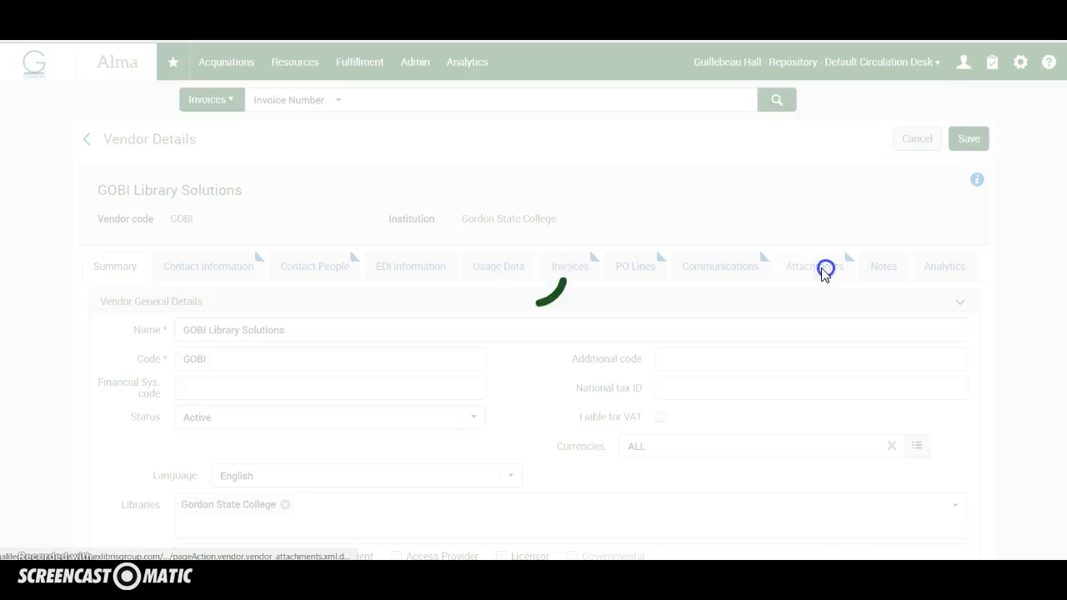
{"action": "scroll", "coordinate": [606, 471], "scroll_direction": "down", "scroll_amount": 3}
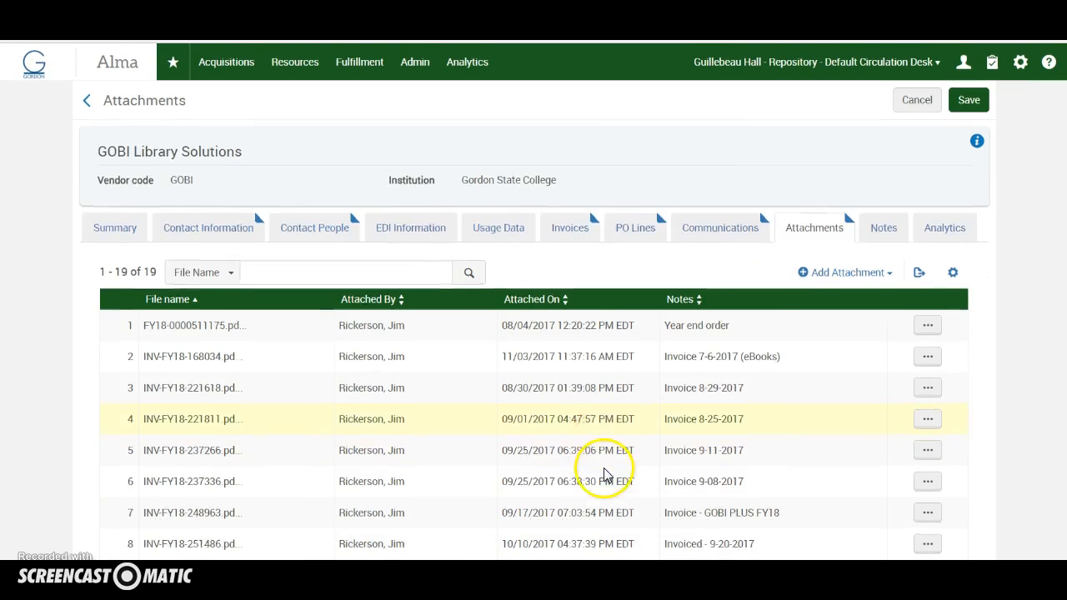
{"action": "scroll", "coordinate": [607, 471], "scroll_direction": "down", "scroll_amount": 3}
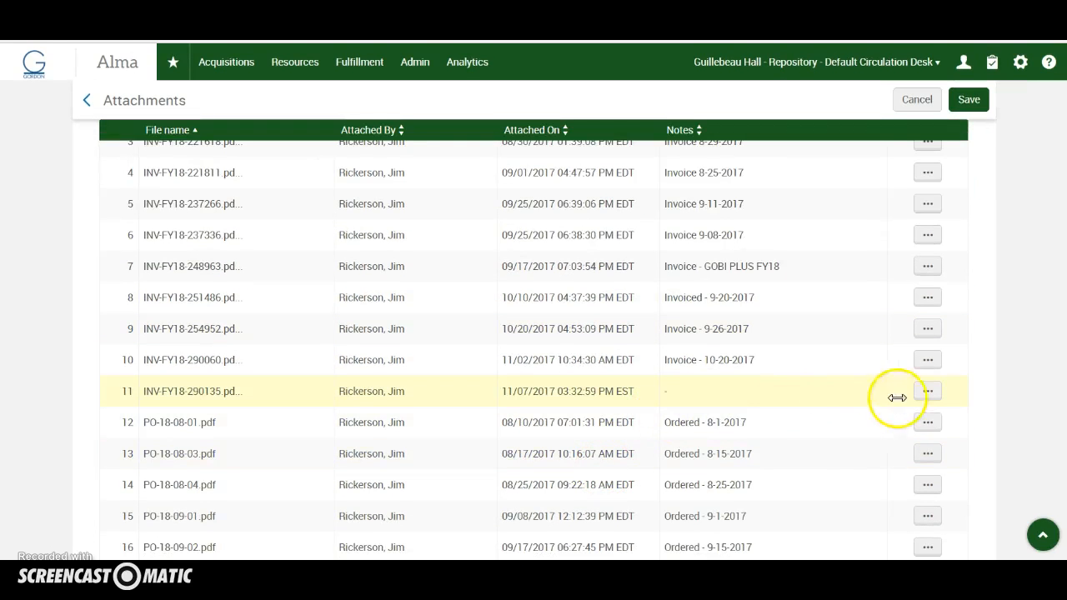
Add the note "Invoice 10-19-2017" to the INV-FY18-290135 attachment, check the date against the invoice PDF, and save the attachment
{"action": "left_click", "coordinate": [926, 392]}
{"action": "left_click", "coordinate": [842, 418]}
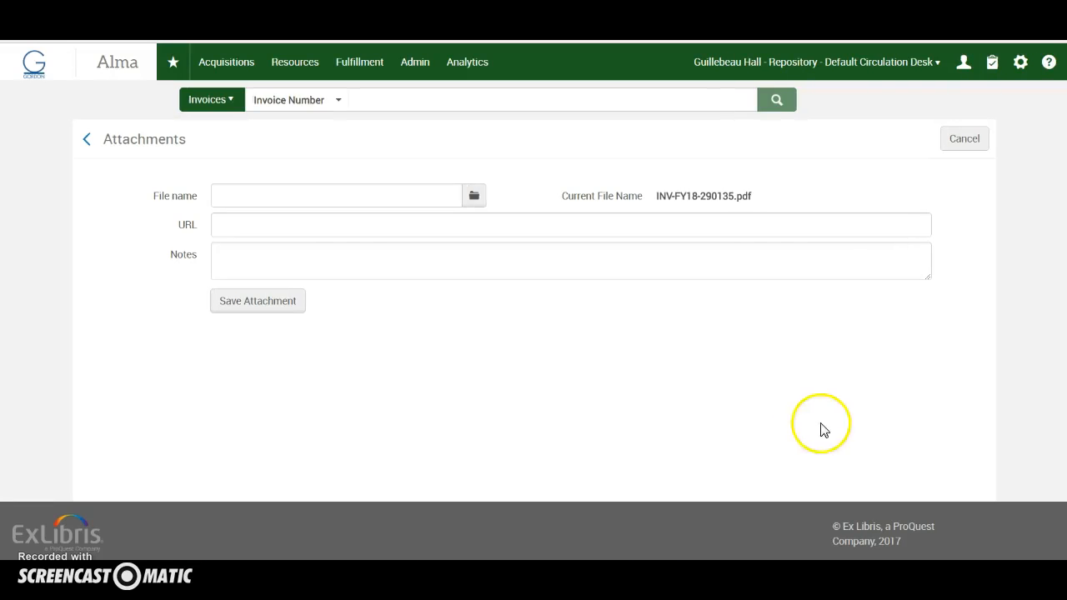
{"action": "left_click", "coordinate": [344, 259]}
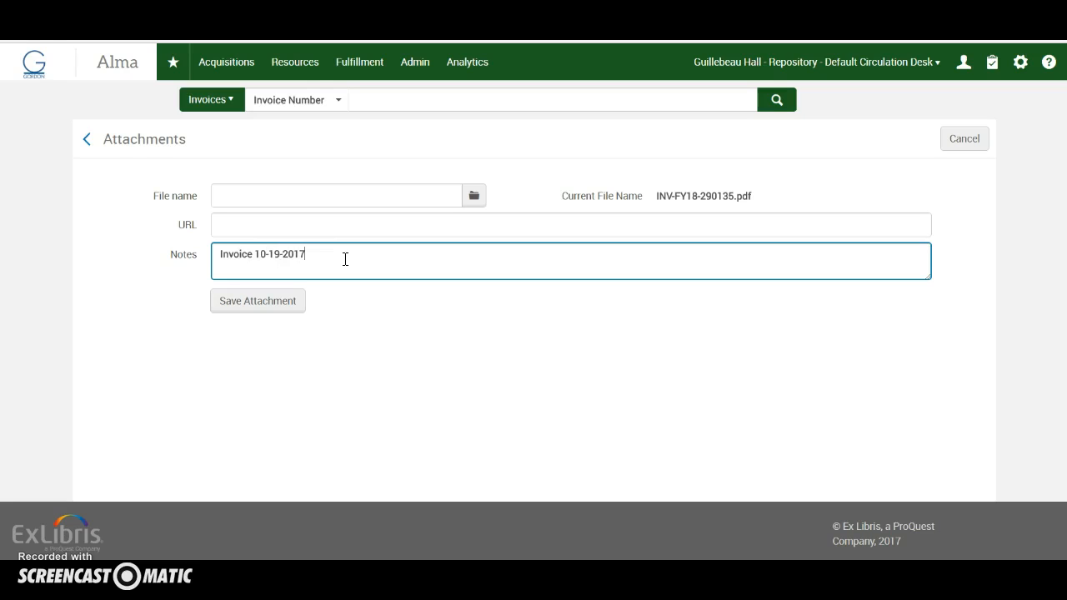
{"action": "left_click", "coordinate": [257, 304]}
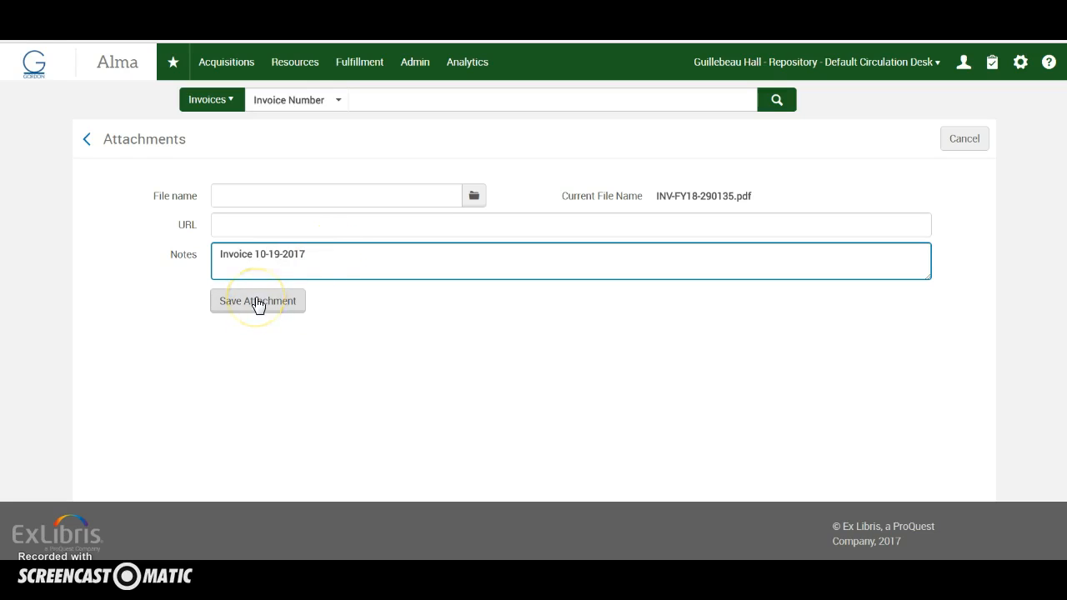
{"action": "left_click", "coordinate": [321, 559]}
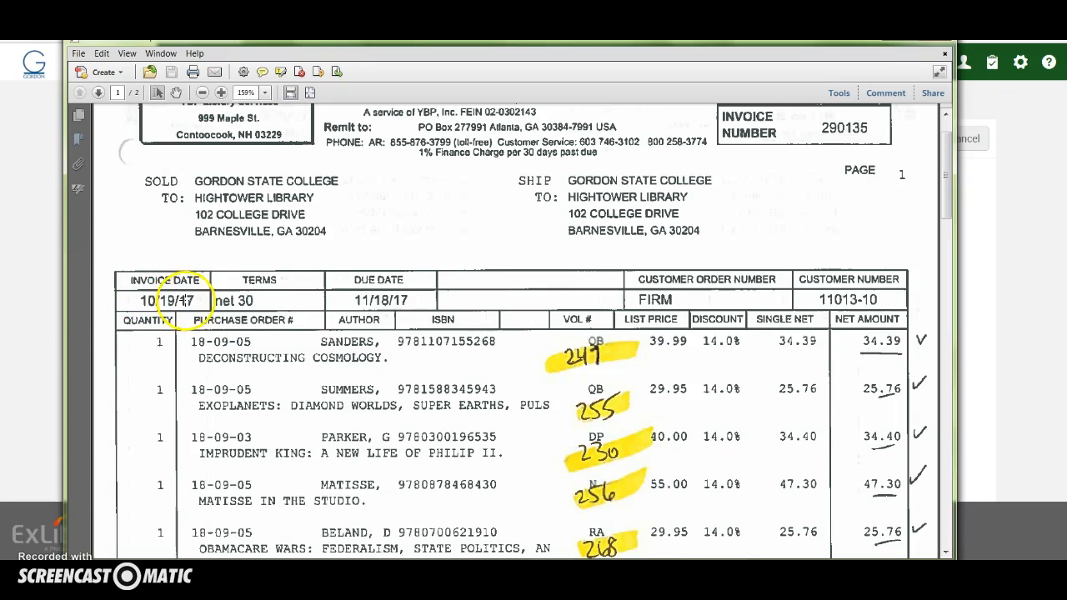
{"action": "key", "text": "alt+Tab"}
{"action": "left_click", "coordinate": [256, 303]}
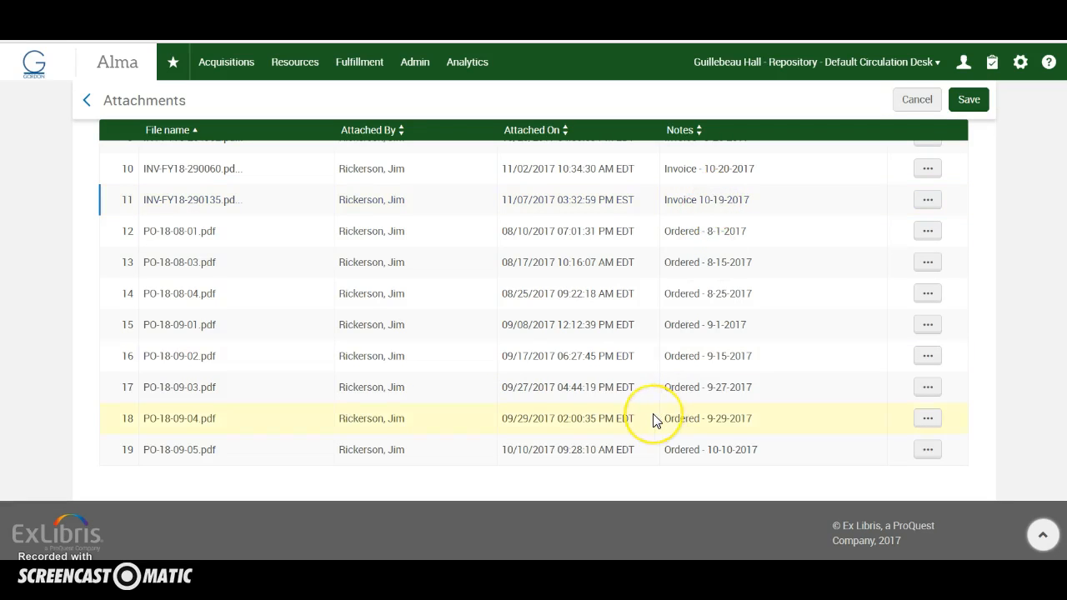
{"action": "scroll", "coordinate": [654, 421], "scroll_direction": "up", "scroll_amount": 5}
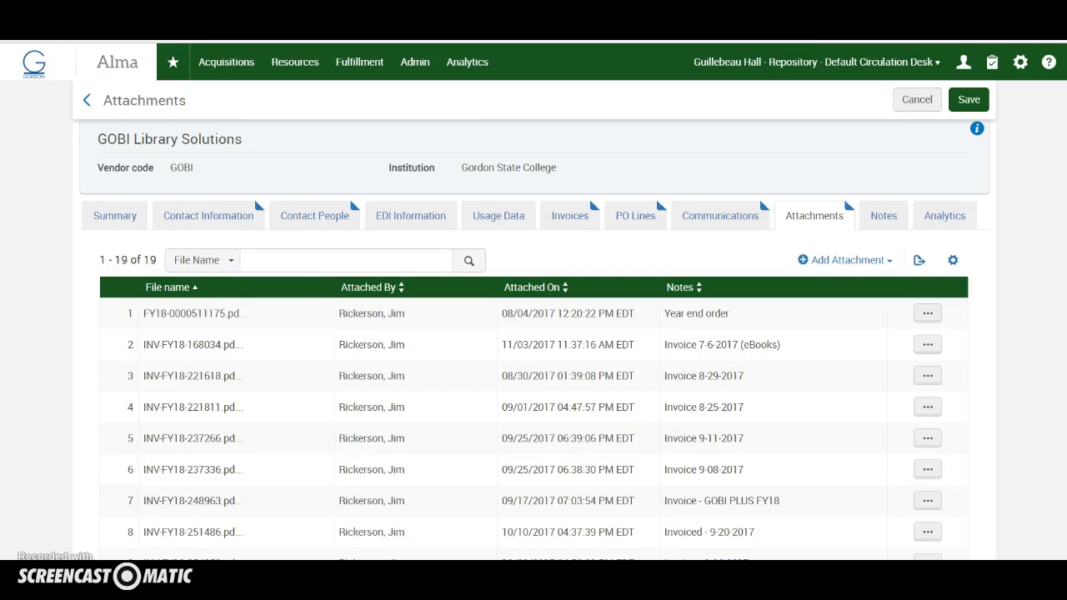
Switch to the GOBI website, log in with the prefilled credentials, and open the Library Activity search
{"action": "key", "text": "ctrl+t"}
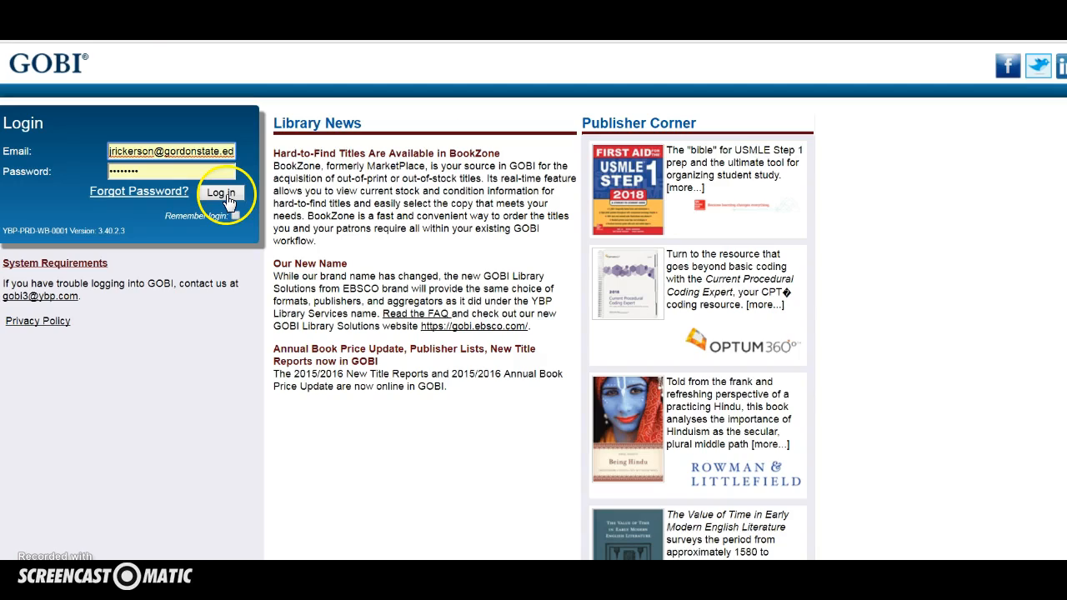
{"action": "left_click", "coordinate": [241, 195]}
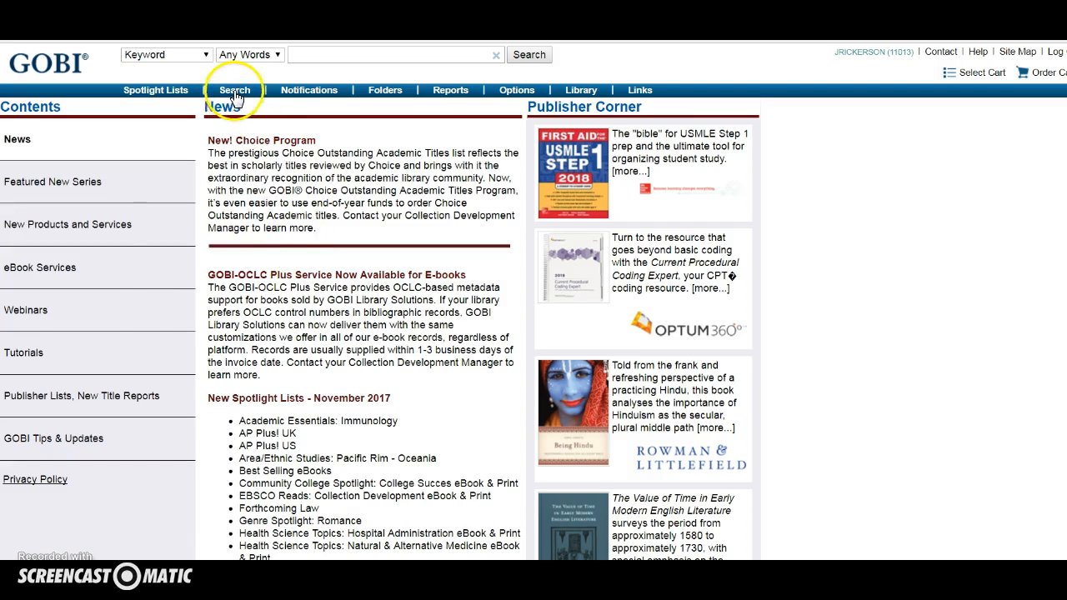
{"action": "left_click", "coordinate": [237, 89]}
{"action": "left_click", "coordinate": [163, 169]}
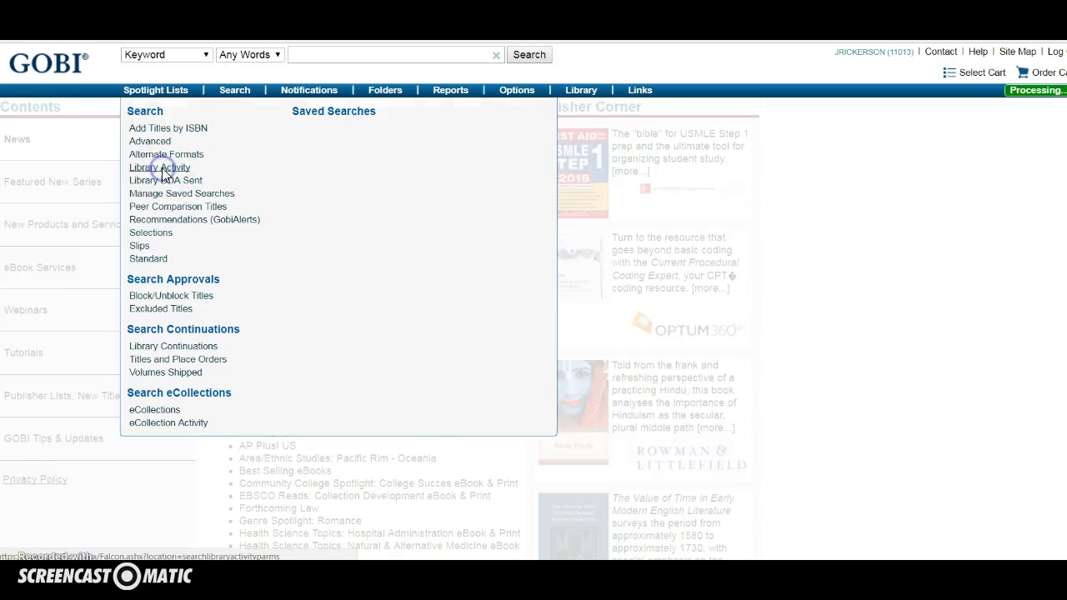
Search GOBI library activity for invoiced items with invoice number 290135
{"action": "left_click", "coordinate": [26, 204]}
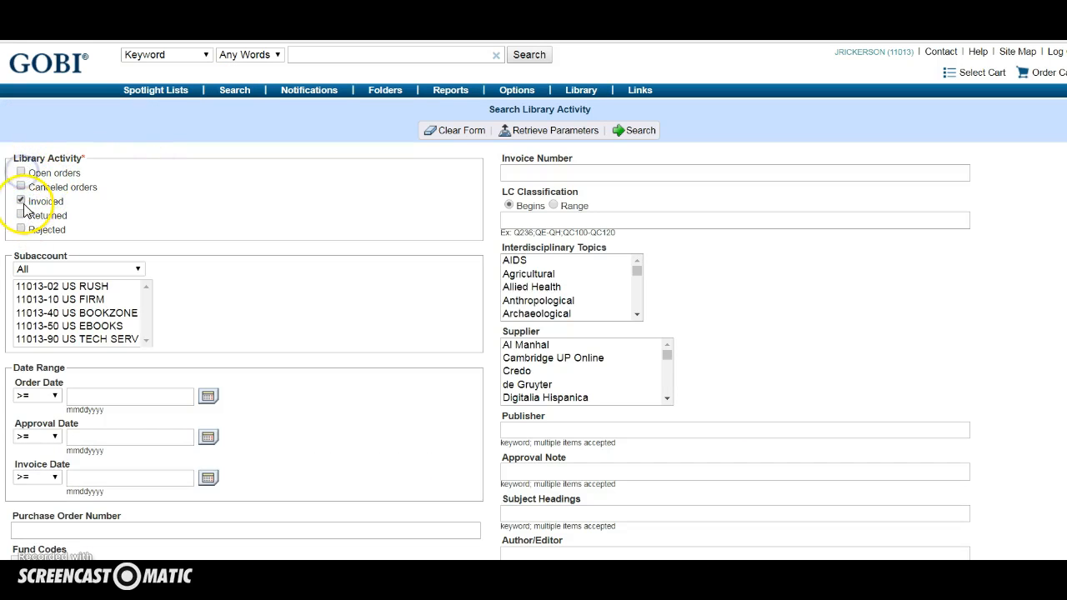
{"action": "left_click", "coordinate": [542, 172]}
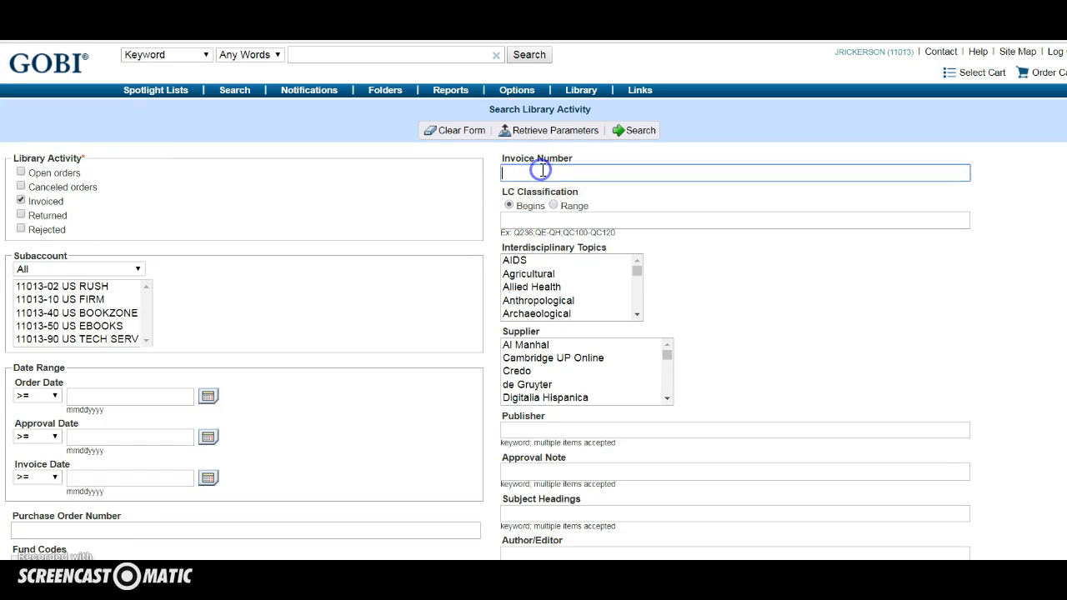
{"action": "type", "text": "290135"}
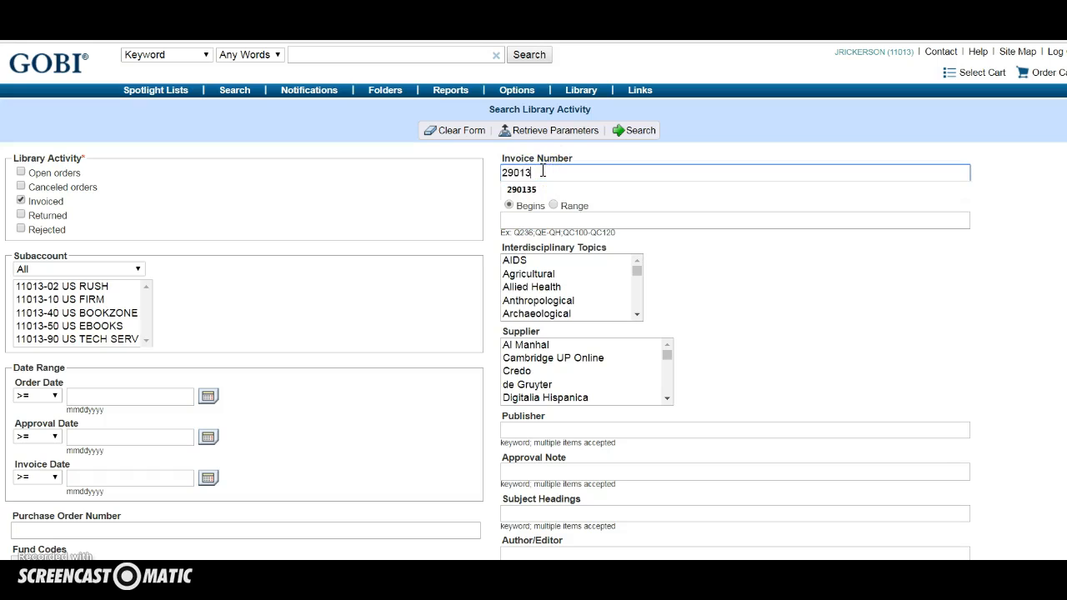
{"action": "left_click", "coordinate": [635, 130]}
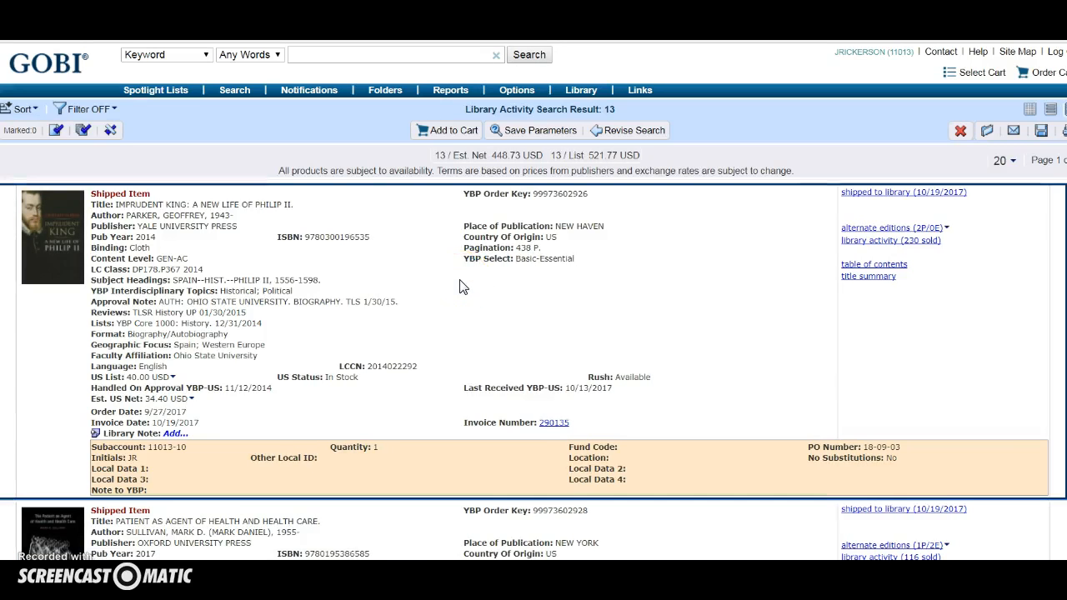
Download the 290135 invoice PDF from the first result, open it, and review its first page
{"action": "scroll", "coordinate": [542, 359], "scroll_direction": "down", "scroll_amount": 3}
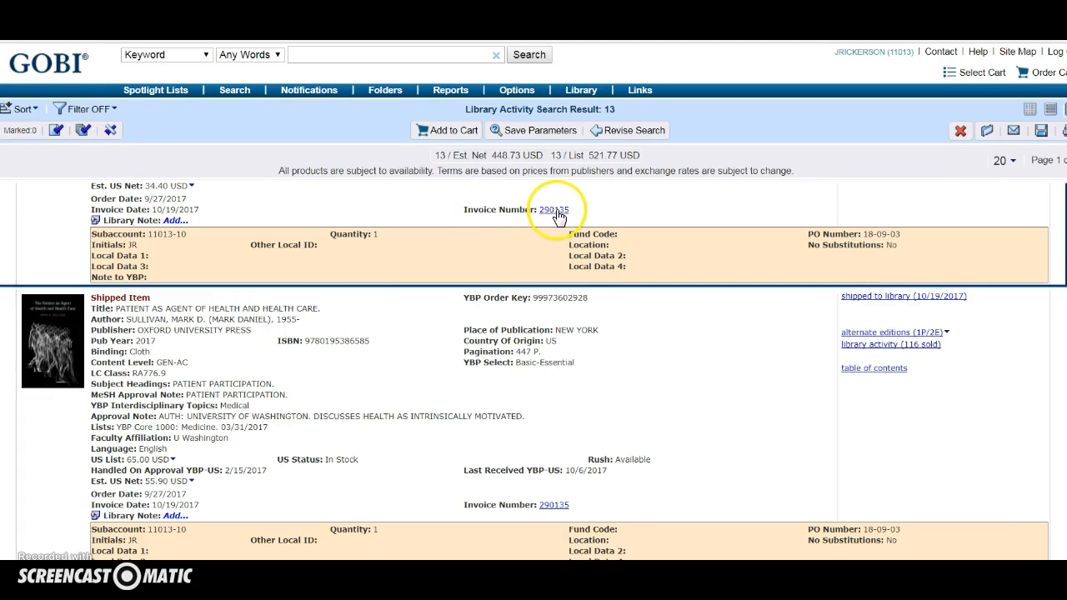
{"action": "left_click", "coordinate": [557, 212]}
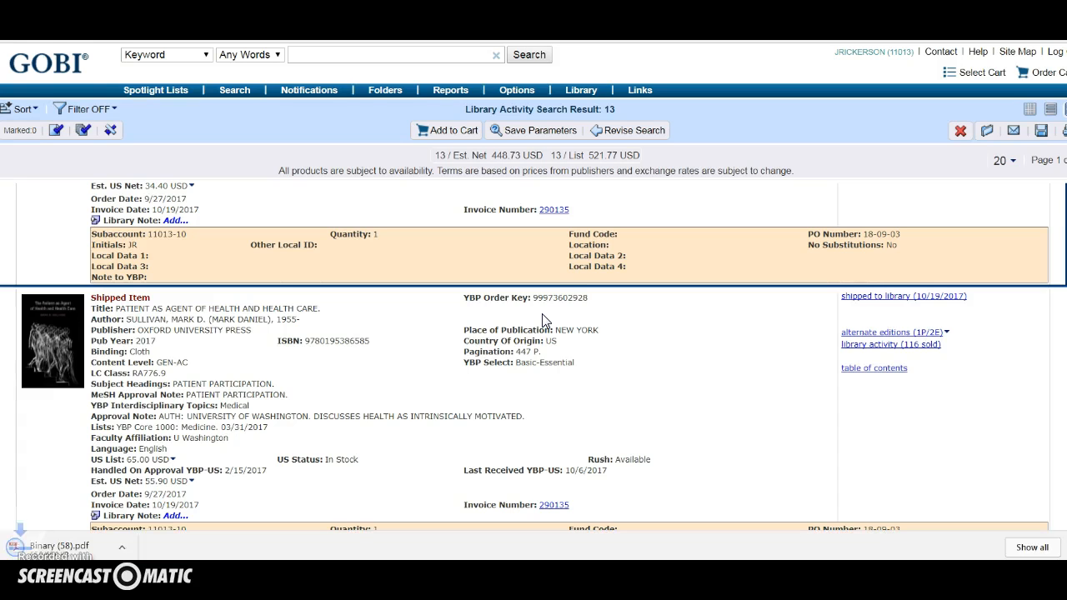
{"action": "left_click", "coordinate": [50, 546]}
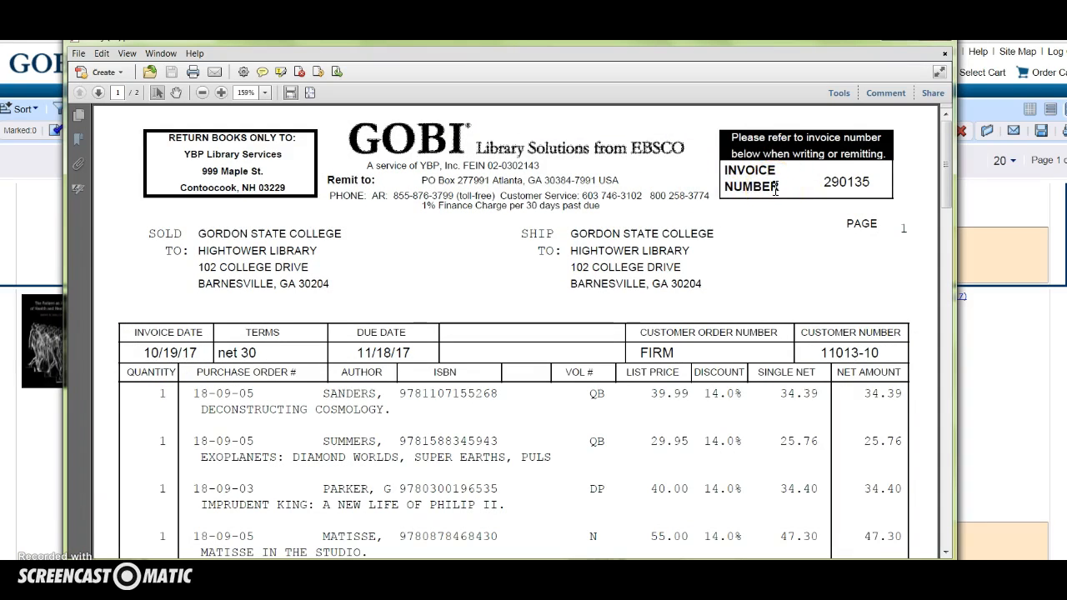
{"action": "scroll", "coordinate": [325, 413], "scroll_direction": "down", "scroll_amount": 3}
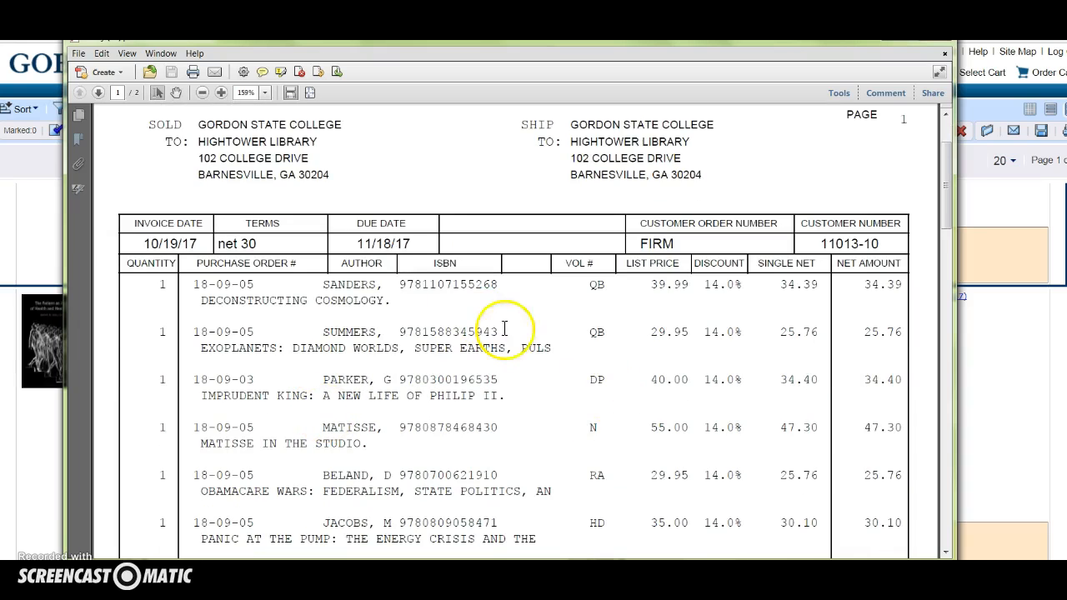
{"action": "scroll", "coordinate": [567, 408], "scroll_direction": "up", "scroll_amount": 3}
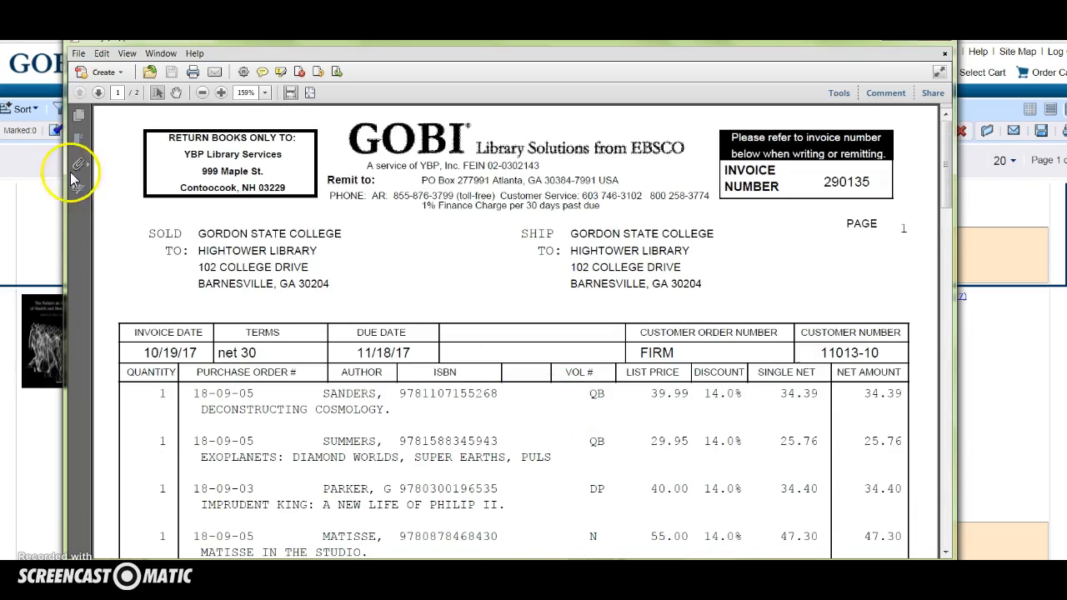
Start saving the downloaded invoice as a PDF, browse the N: drive to the YBP FY 2018 folder, and cancel the save
{"action": "left_click", "coordinate": [78, 55]}
{"action": "mouse_move", "coordinate": [104, 115]}
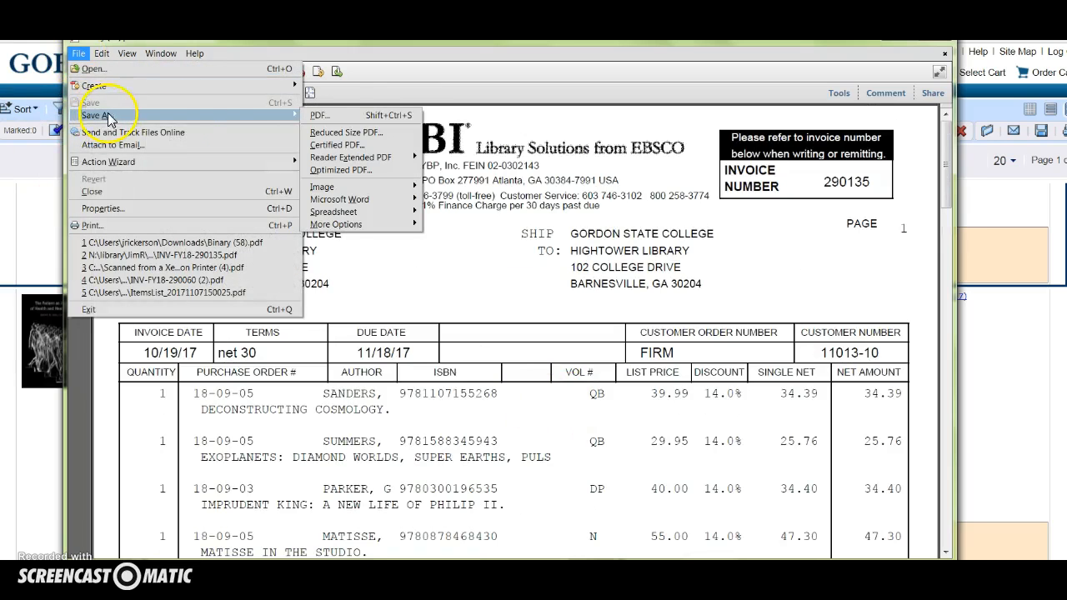
{"action": "left_click", "coordinate": [347, 117]}
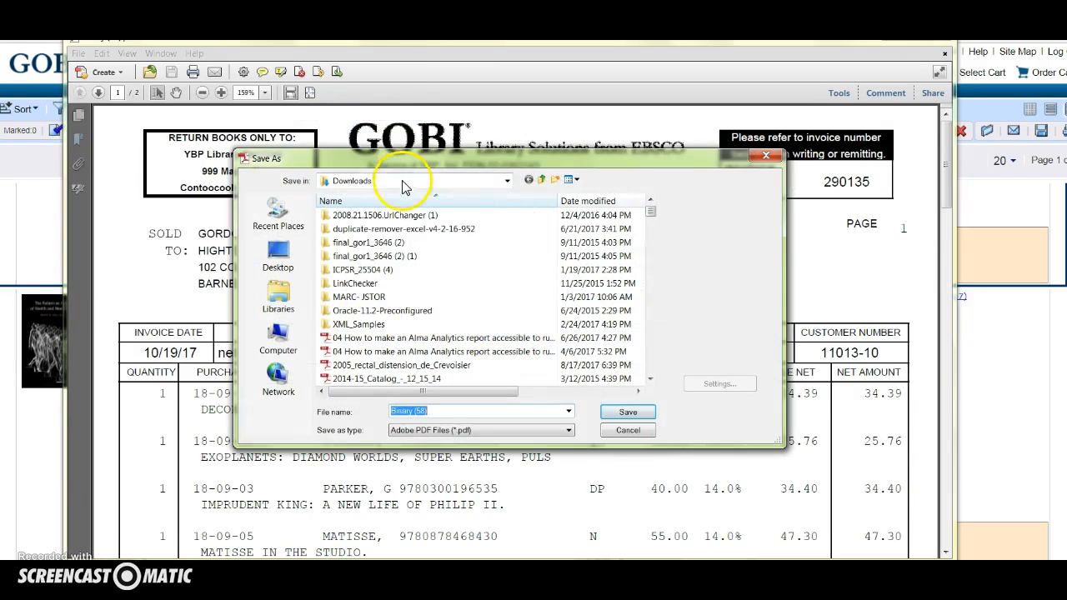
{"action": "left_click", "coordinate": [375, 180]}
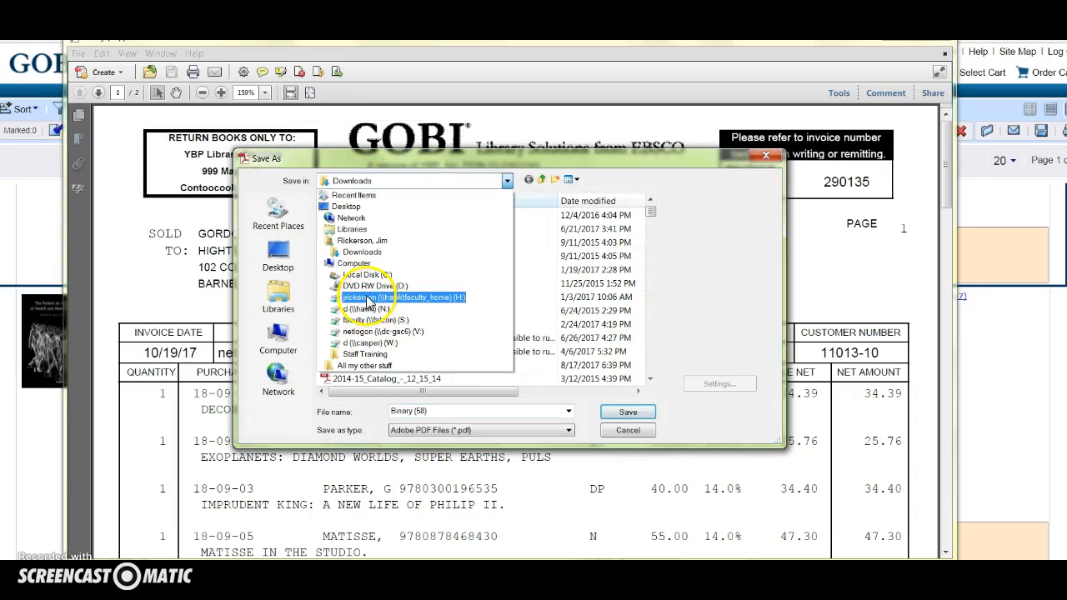
{"action": "left_click", "coordinate": [372, 309]}
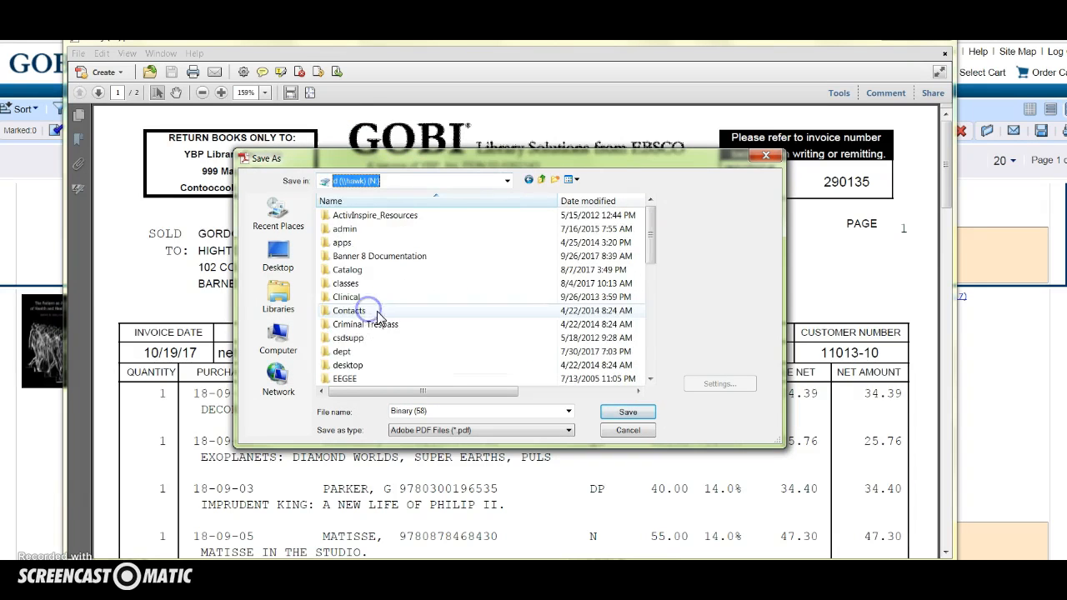
{"action": "left_click", "coordinate": [349, 365]}
{"action": "scroll", "coordinate": [352, 363], "scroll_direction": "down", "scroll_amount": 4}
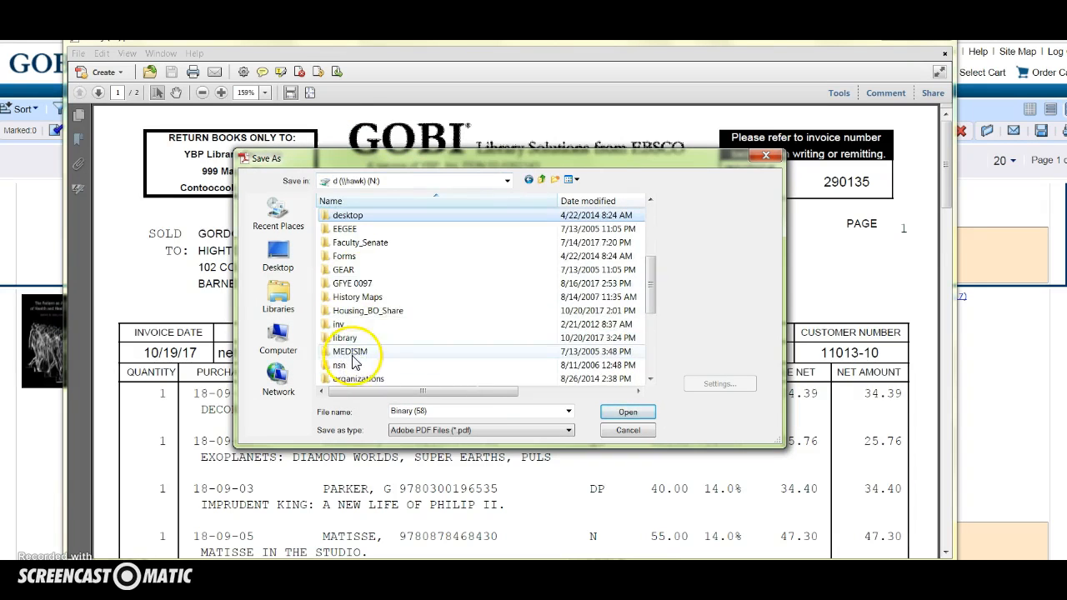
{"action": "double_click", "coordinate": [346, 338]}
{"action": "scroll", "coordinate": [357, 350], "scroll_direction": "down", "scroll_amount": 7}
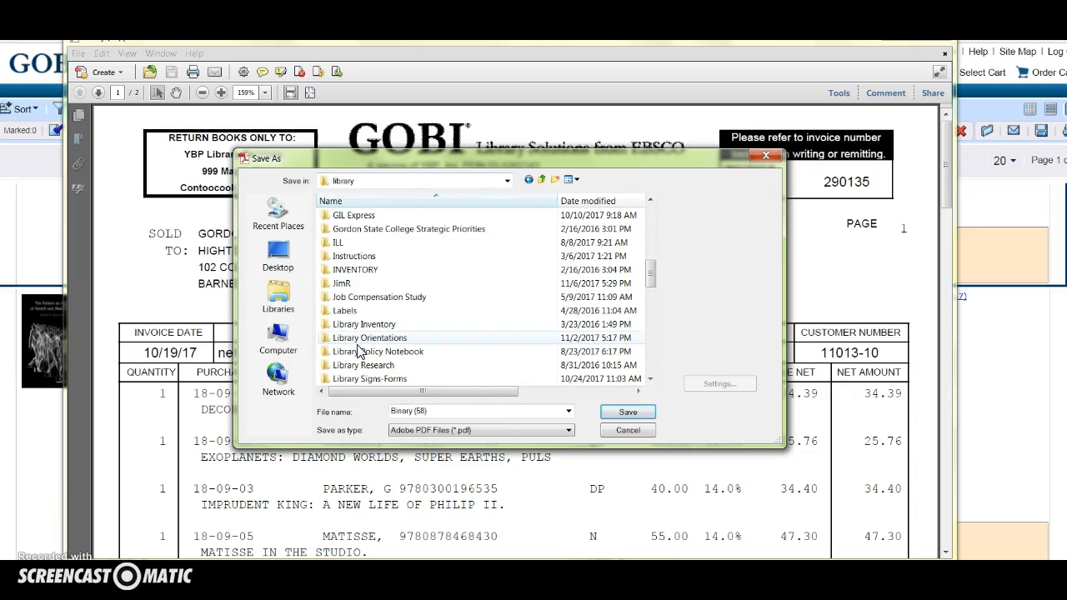
{"action": "double_click", "coordinate": [343, 284]}
{"action": "scroll", "coordinate": [369, 343], "scroll_direction": "down", "scroll_amount": 10}
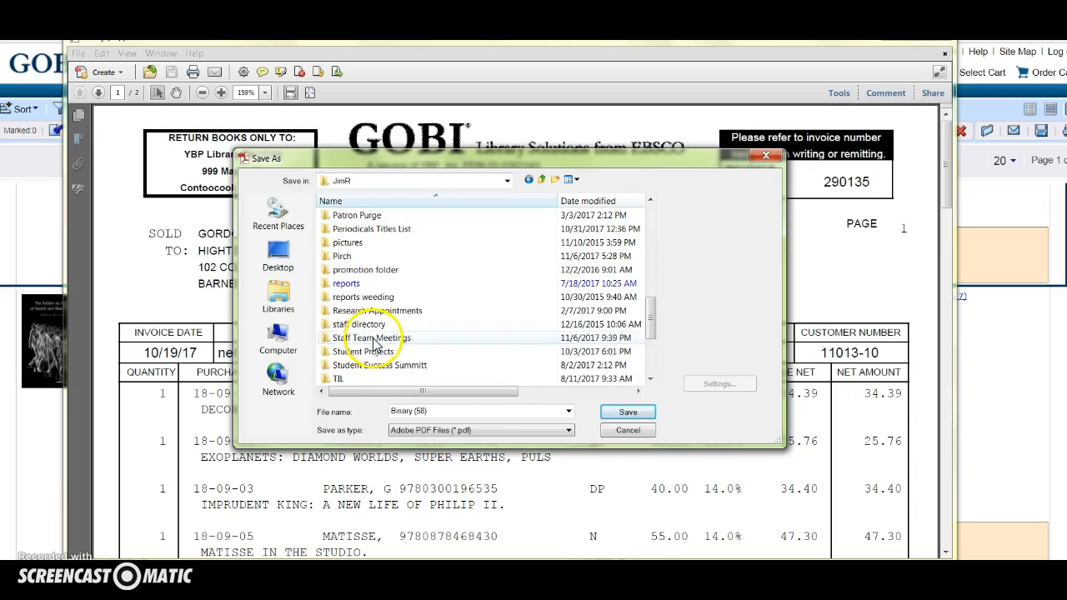
{"action": "scroll", "coordinate": [373, 342], "scroll_direction": "down", "scroll_amount": 4}
{"action": "double_click", "coordinate": [367, 375]}
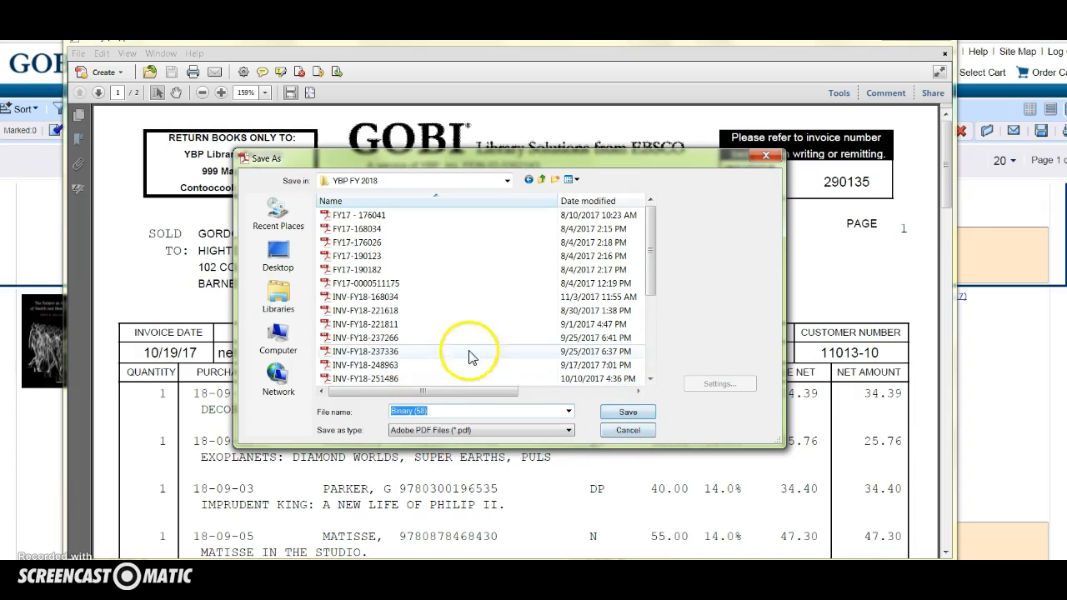
{"action": "left_click", "coordinate": [627, 431]}
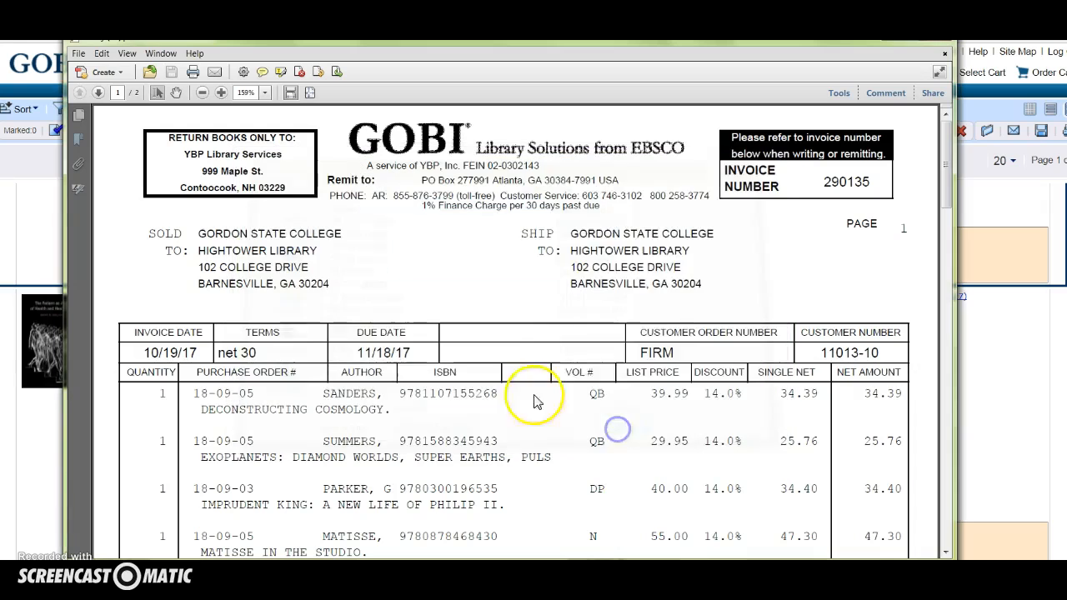
Close the invoice PDF and return to the GOBI vendor's attachments list in Alma
{"action": "left_click", "coordinate": [666, 177]}
{"action": "left_click", "coordinate": [935, 40]}
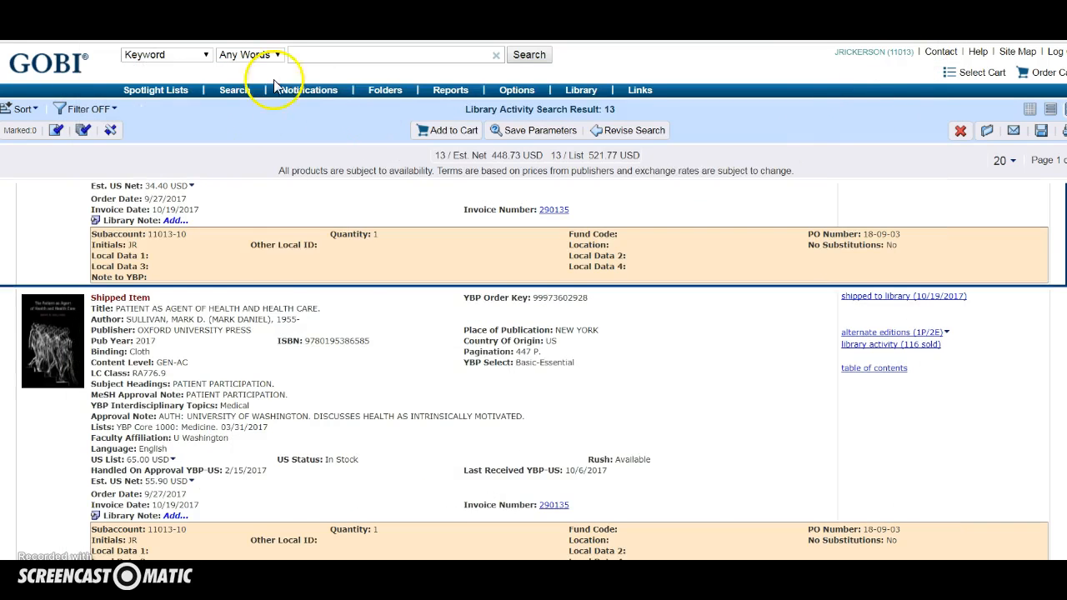
{"action": "key", "text": "ctrl+Tab"}
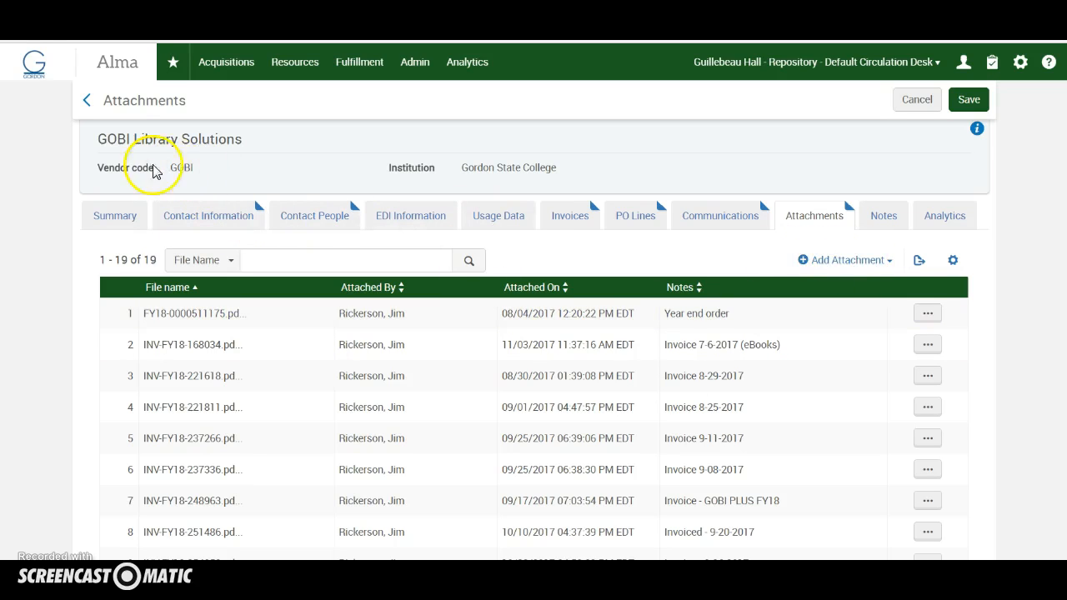
{"action": "scroll", "coordinate": [215, 207], "scroll_direction": "down", "scroll_amount": 3}
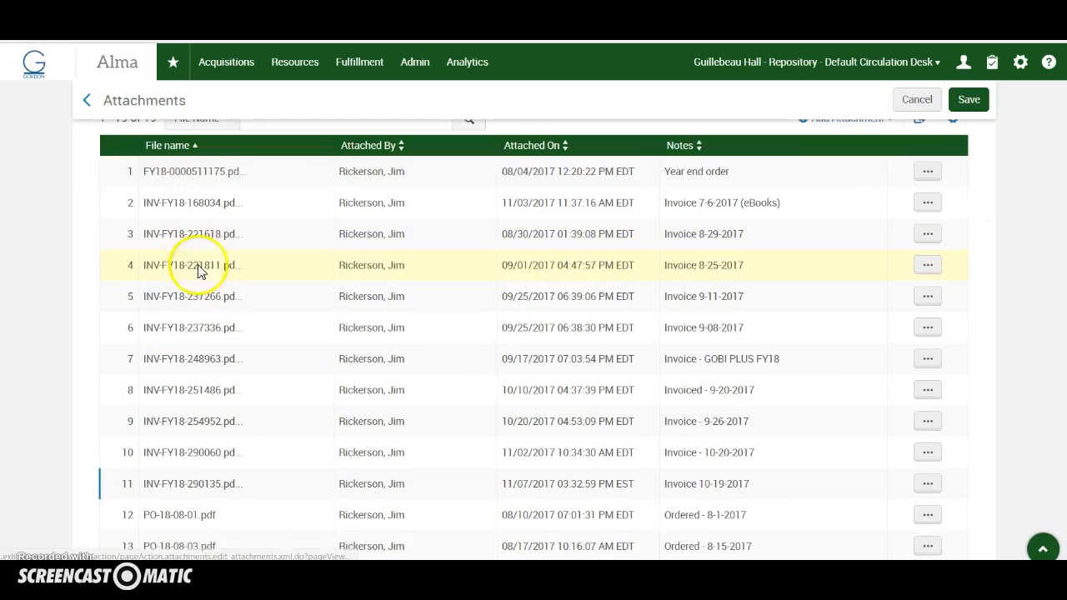